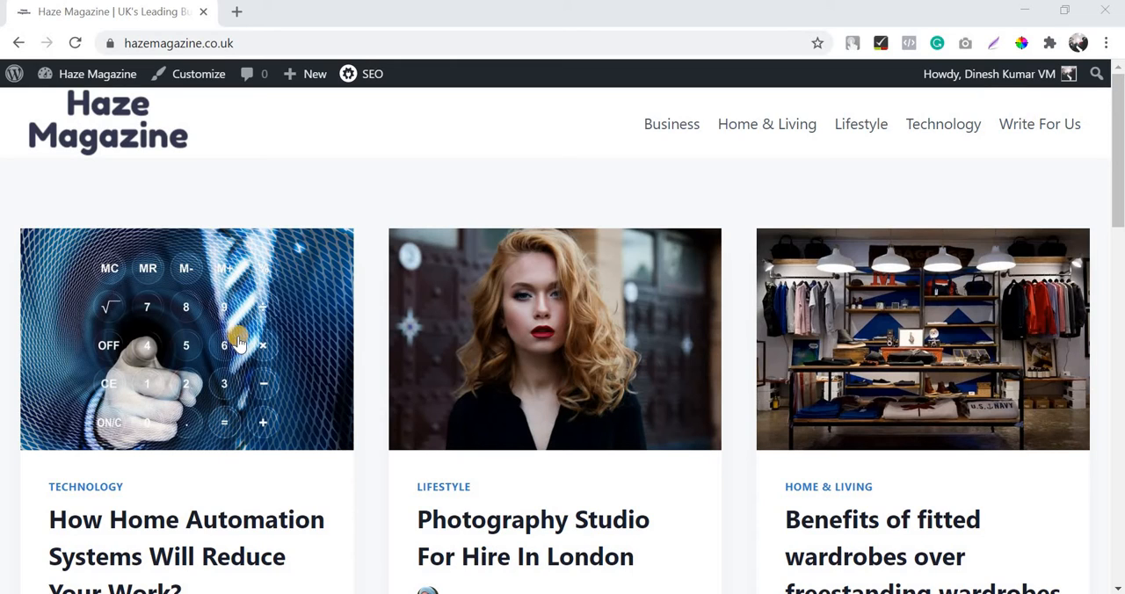
Step: Open the WordPress admin dashboard of the Haze Magazine site
scroll(527, 184, "down", 2)
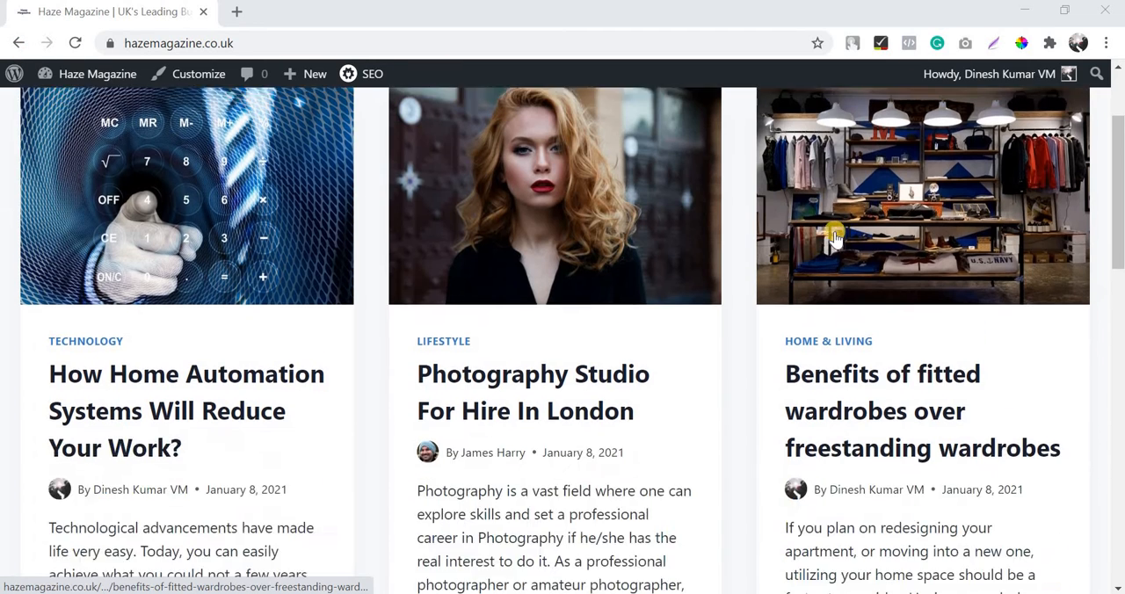
scroll(264, 167, "up", 2)
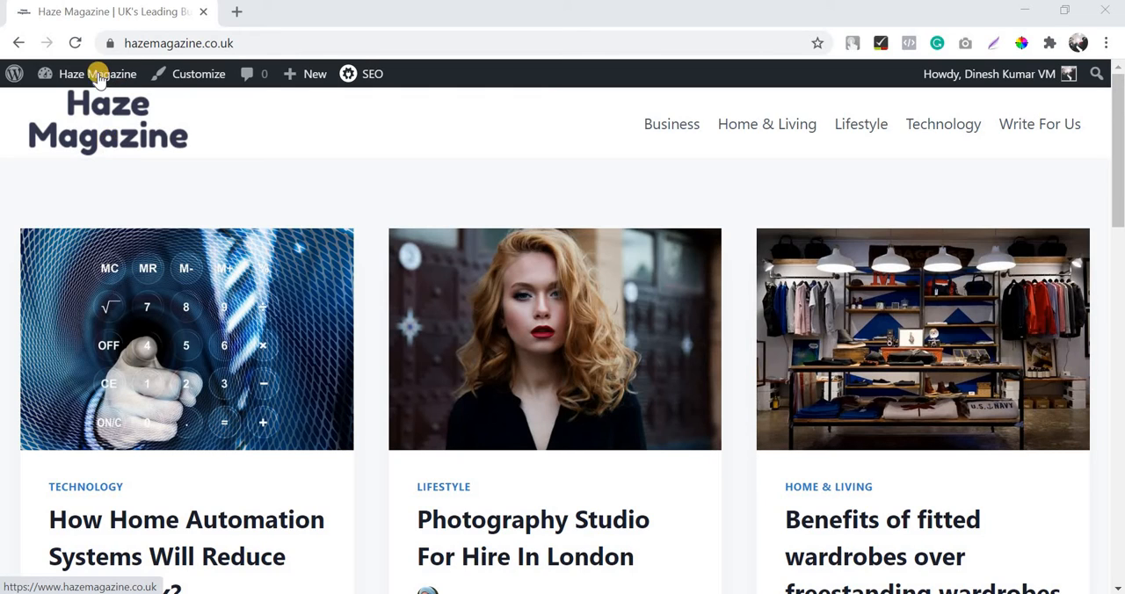
mouse_move(97, 75)
left_click(88, 106)
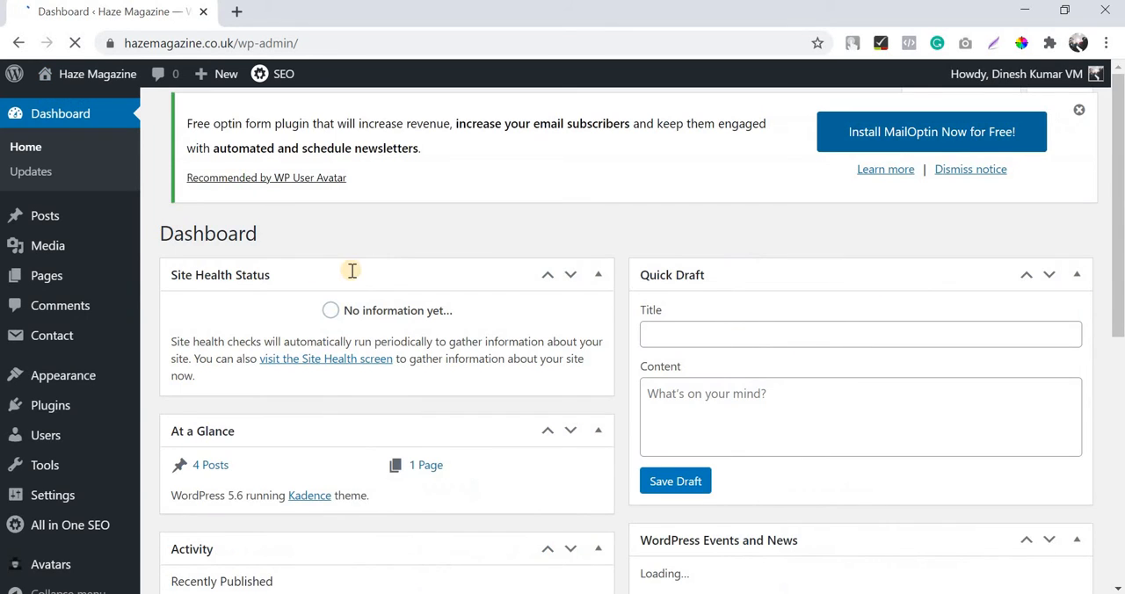
scroll(351, 270, "down", 1)
scroll(113, 279, "up", 1)
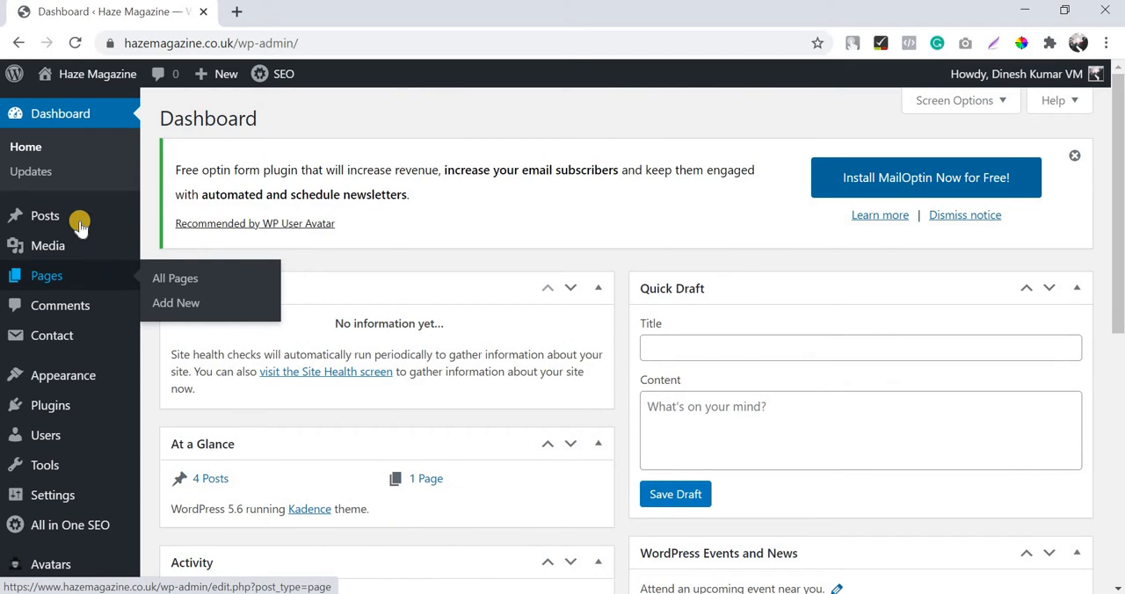
mouse_move(79, 226)
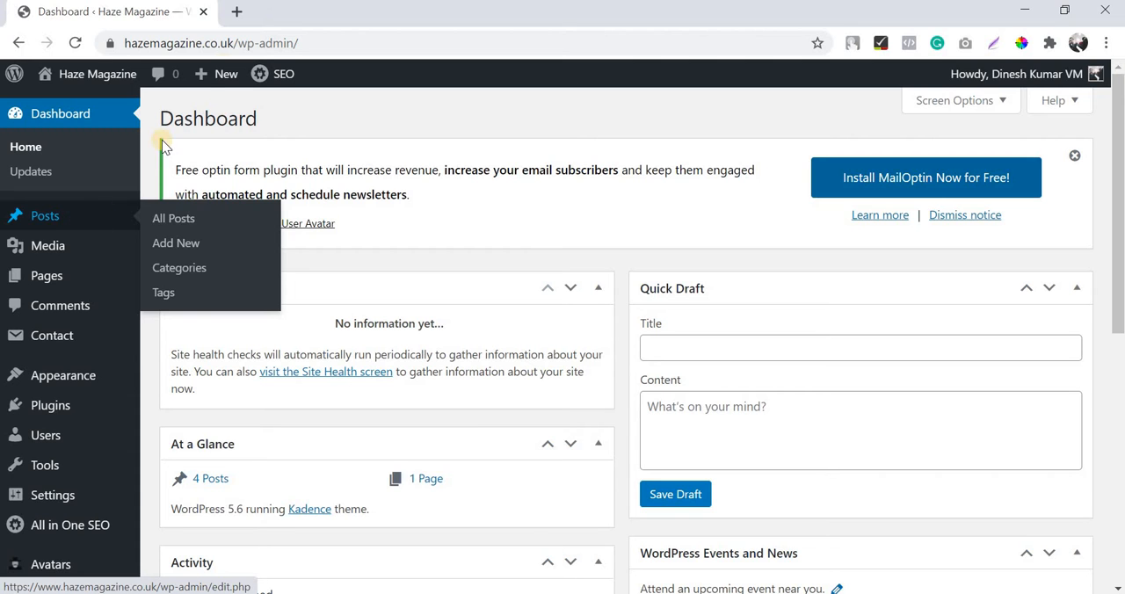
Step: Open Google Search Console in a new browser tab and enter its overview page
left_click(235, 11)
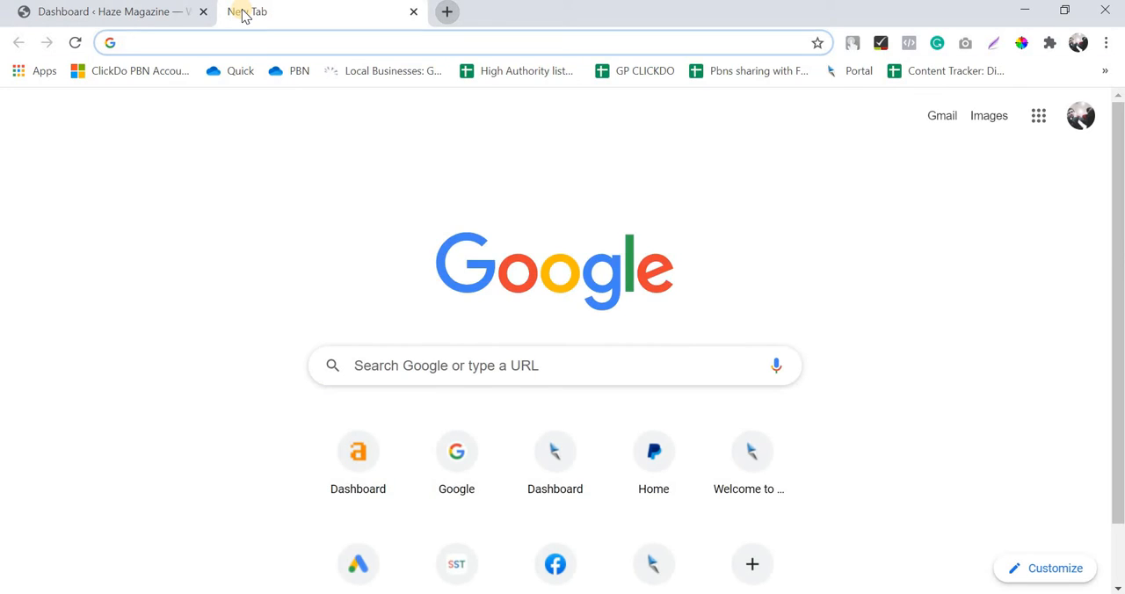
type("search")
key("Return")
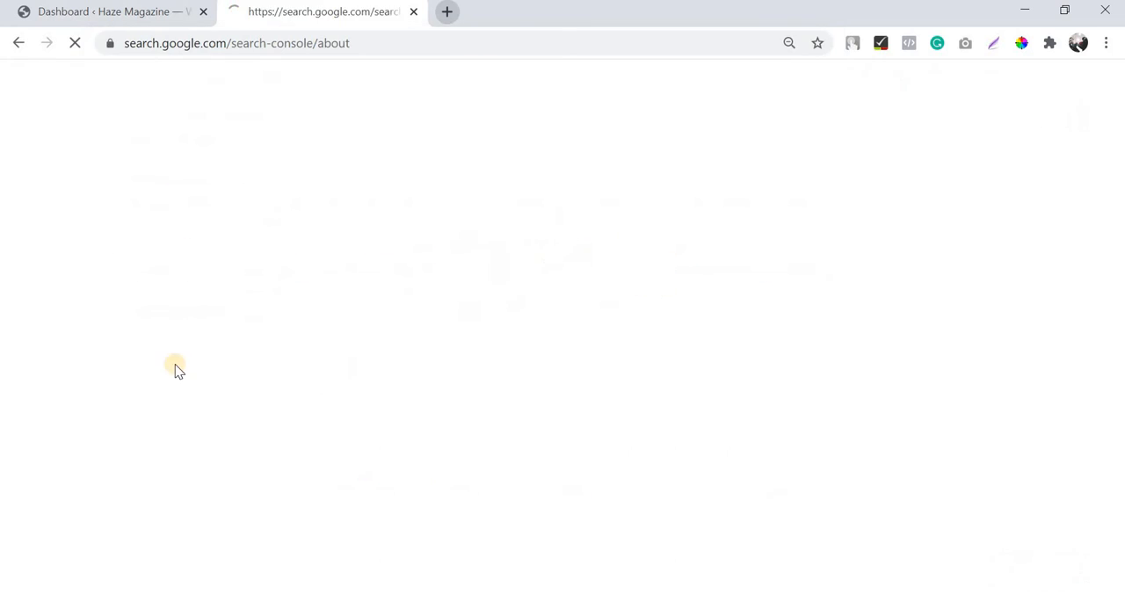
left_click(233, 414)
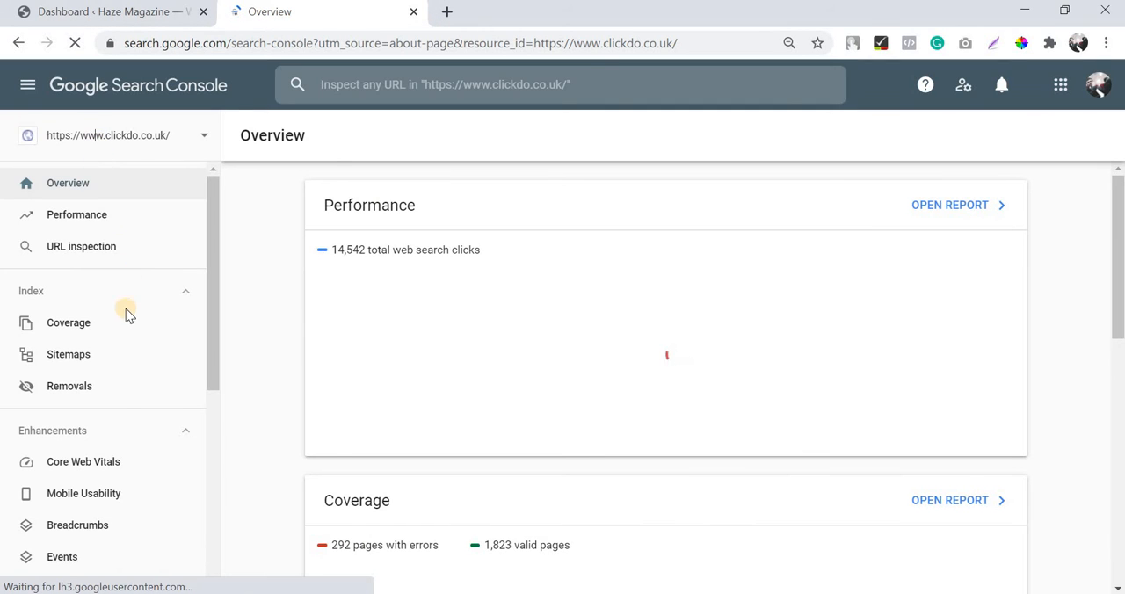
Step: Start adding a new Search Console property and choose the URL prefix type
left_click(123, 136)
left_click(105, 550)
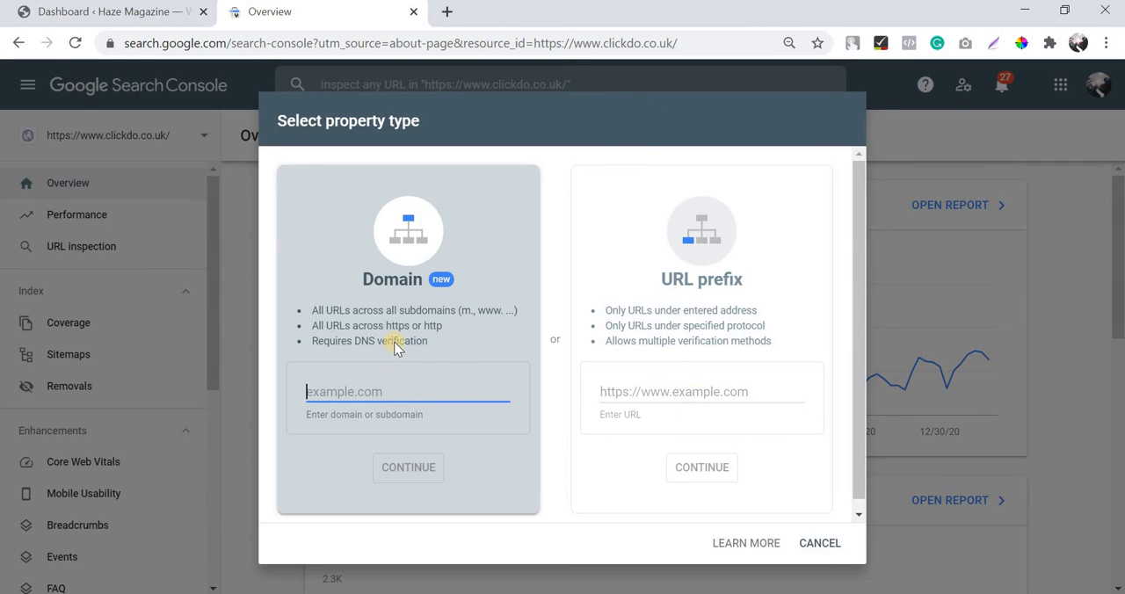
left_click(684, 391)
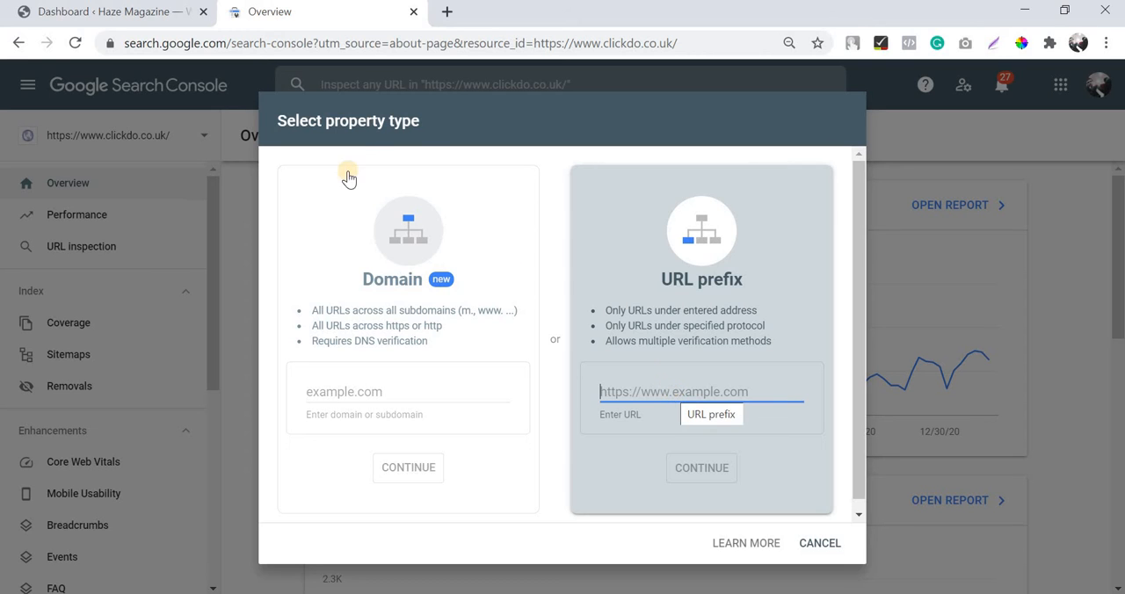
left_click(140, 16)
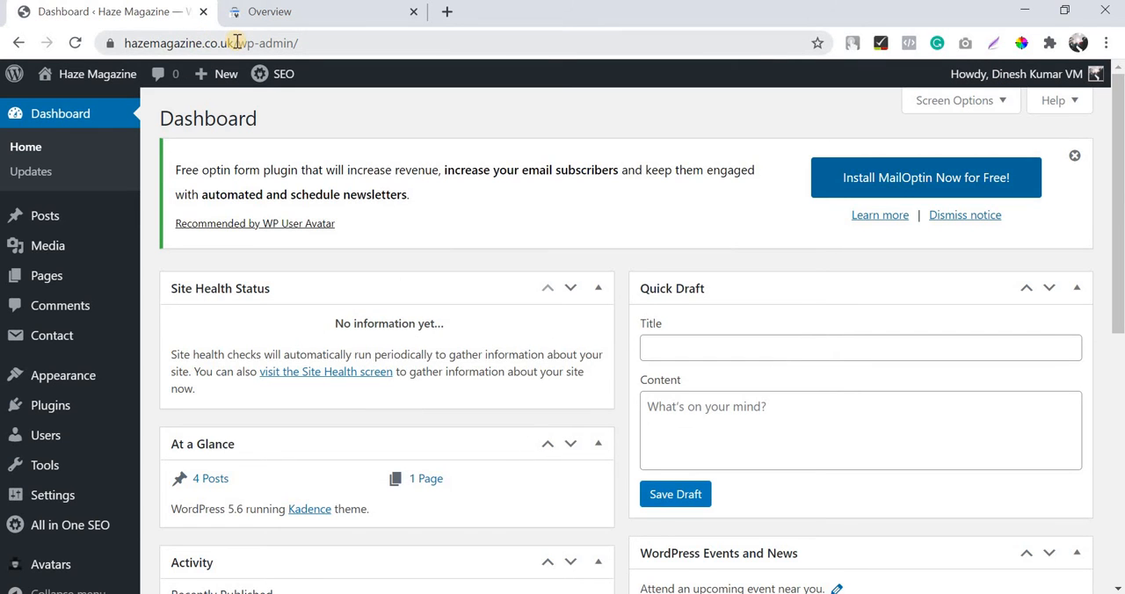
left_click_drag(110, 42, 293, 24)
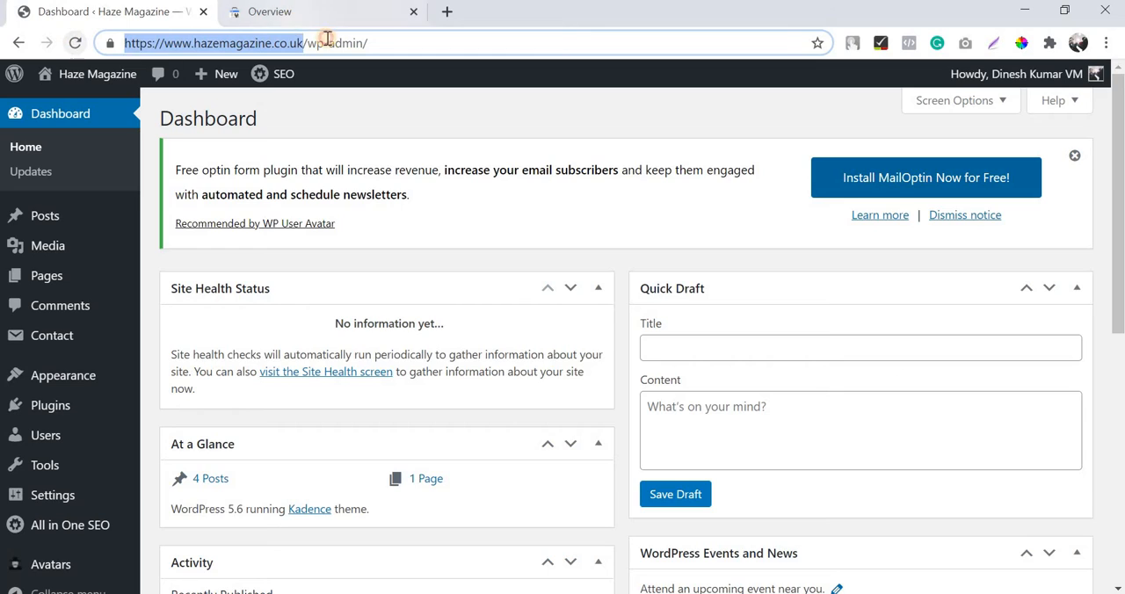
key("ctrl+c")
left_click(303, 13)
left_click(641, 388)
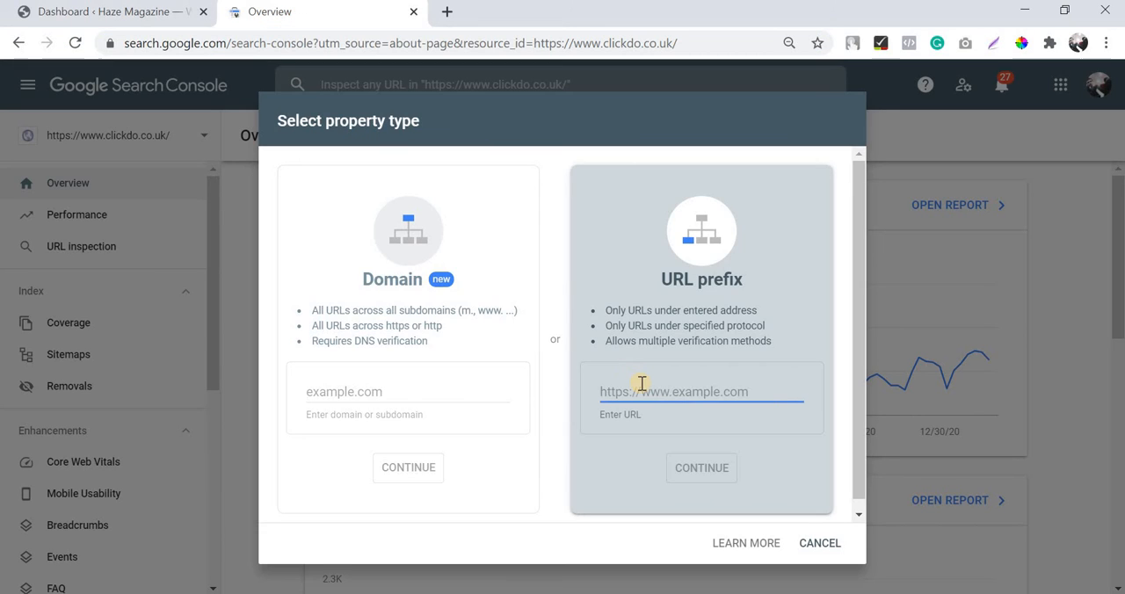
key("ctrl+v")
left_click(689, 470)
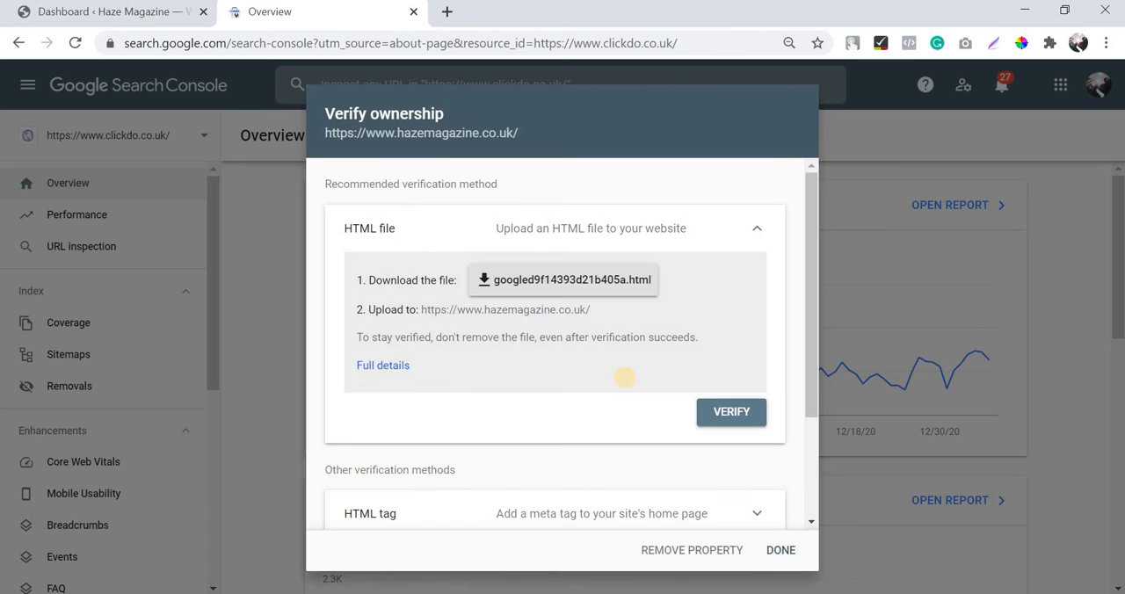
Step: Review the ownership verification methods, expand the HTML tag method and copy its meta tag
scroll(625, 378, "down", 3)
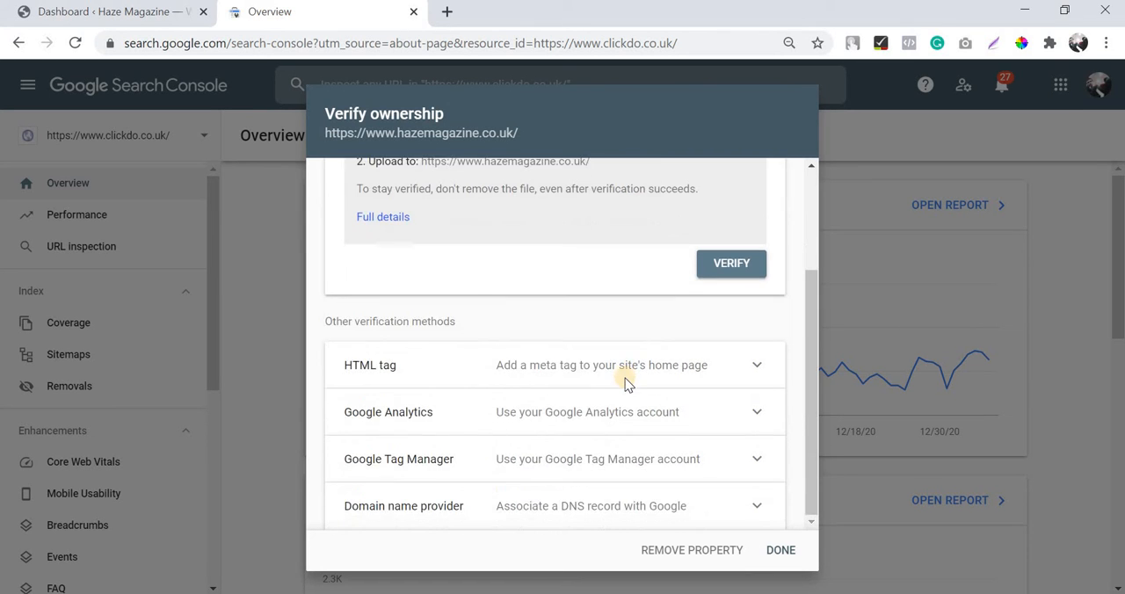
scroll(382, 252, "up", 3)
scroll(501, 432, "down", 3)
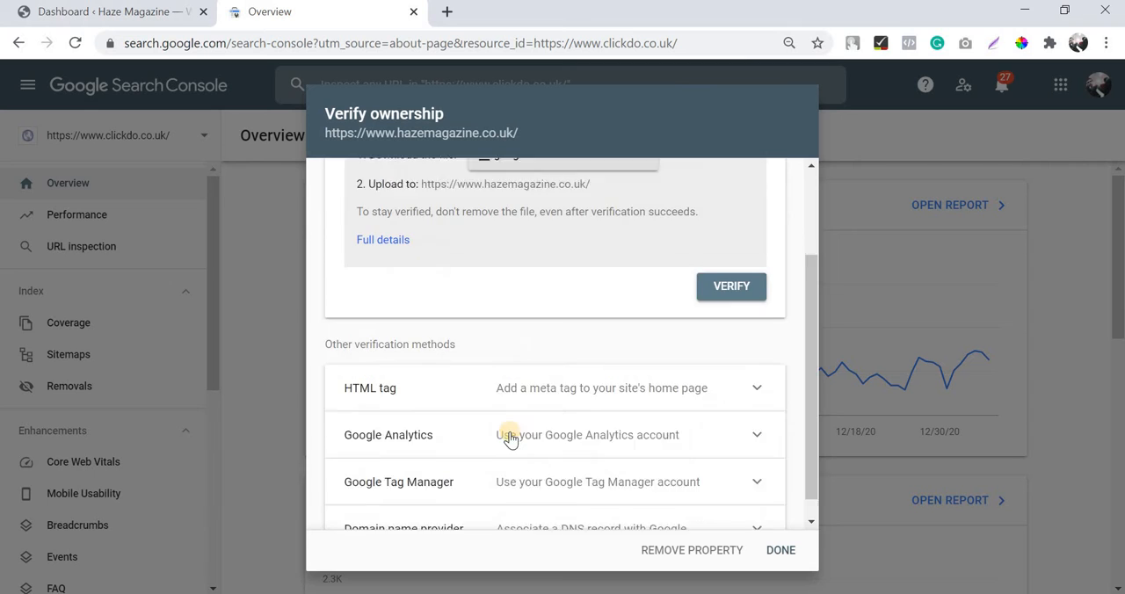
scroll(457, 317, "up", 3)
scroll(425, 278, "down", 3)
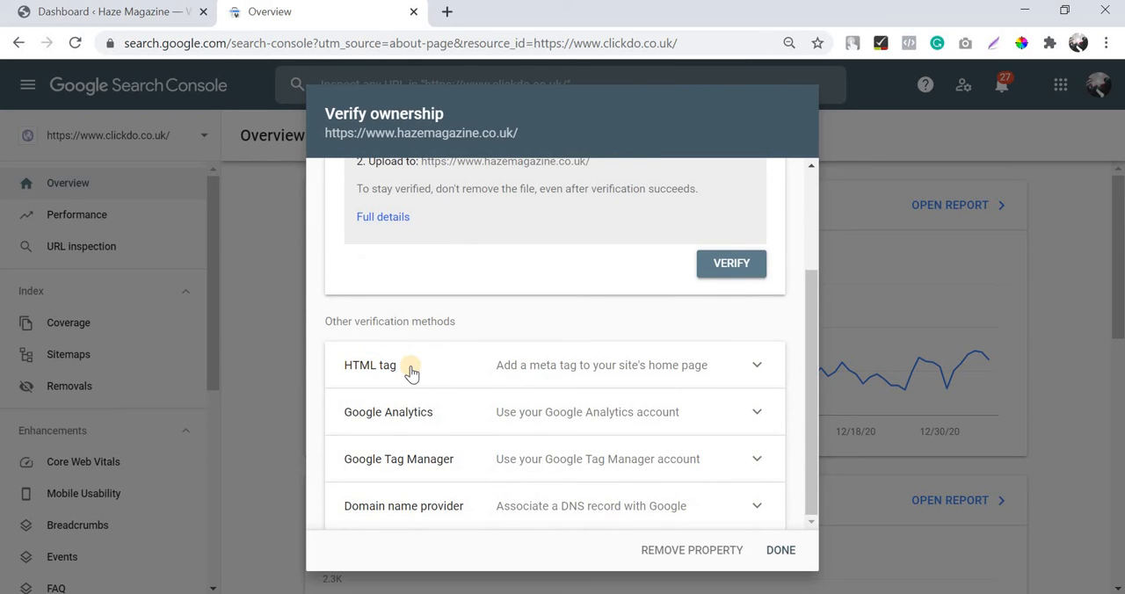
left_click(728, 366)
scroll(457, 367, "down", 1)
left_click(456, 368)
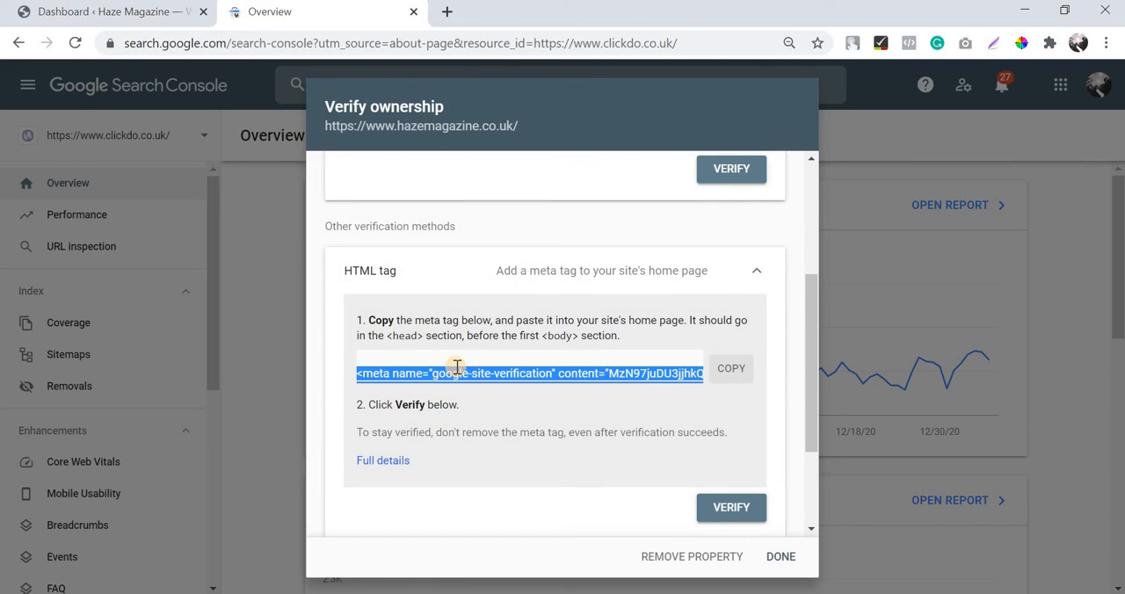
double_click(449, 370)
key("ctrl+a")
left_click(732, 370)
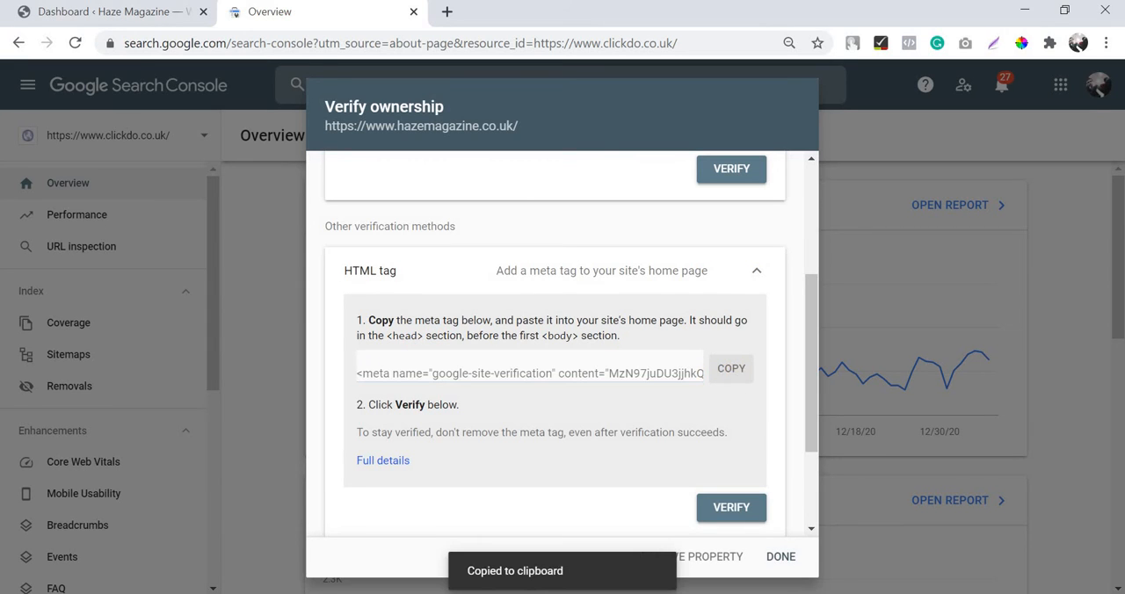
Step: Switch to WordPress, leave the theme editor without saving, and search the installed plugins for "tracking code manager"
left_click(79, 8)
left_click(50, 373)
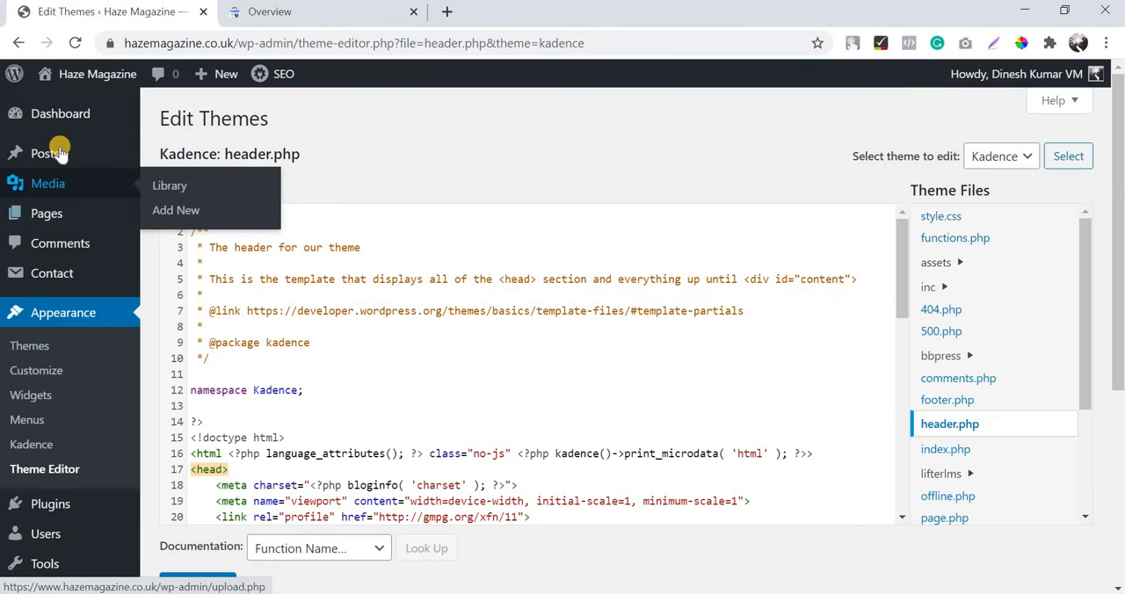
scroll(52, 435, "down", 1)
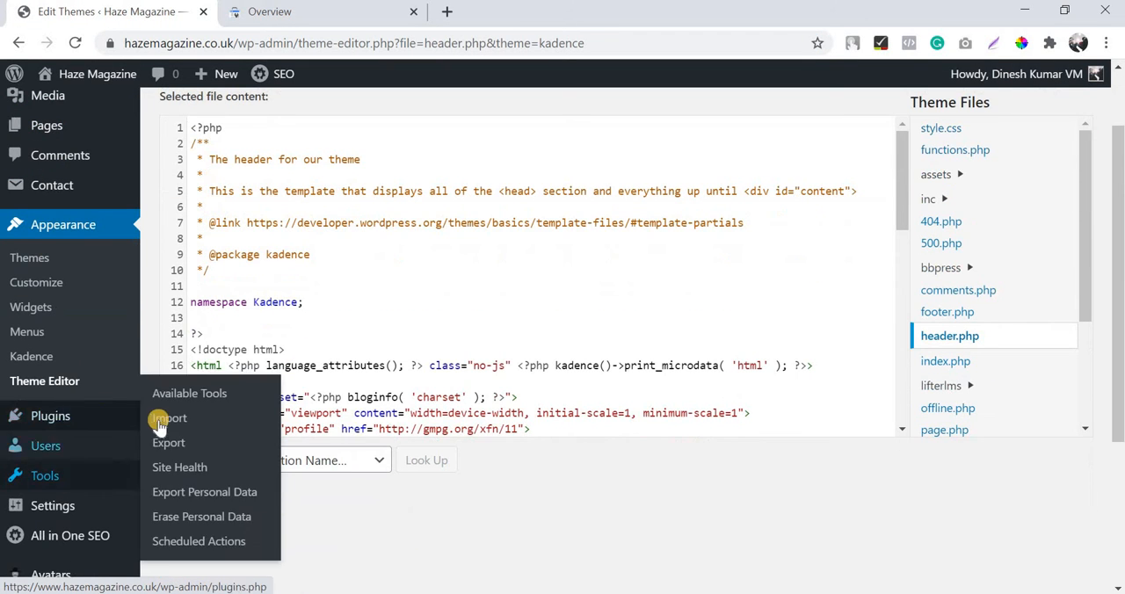
left_click(181, 423)
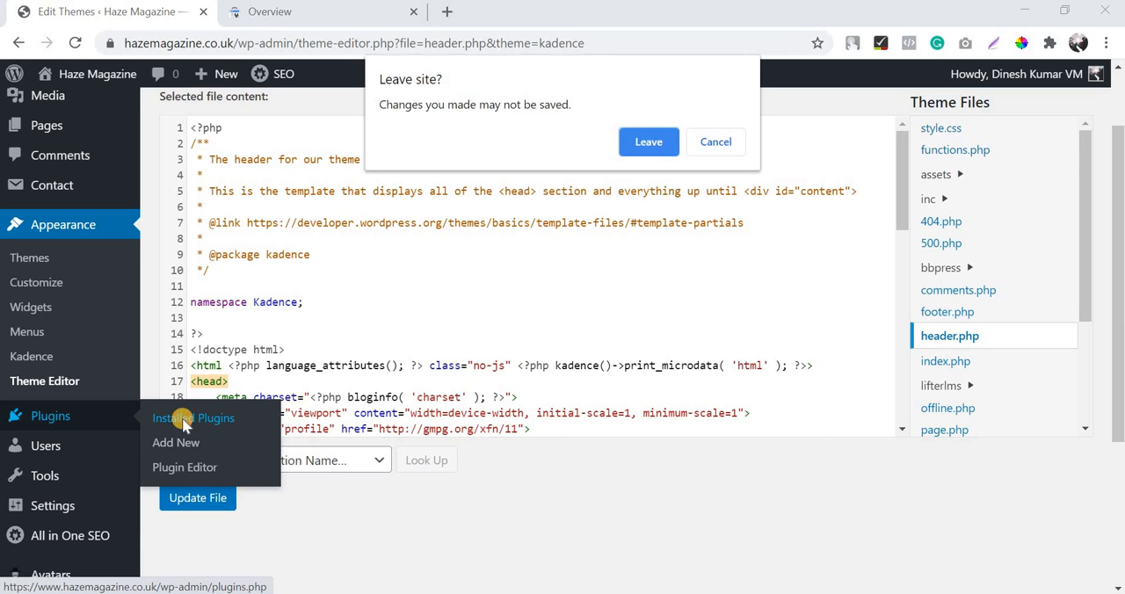
left_click(652, 142)
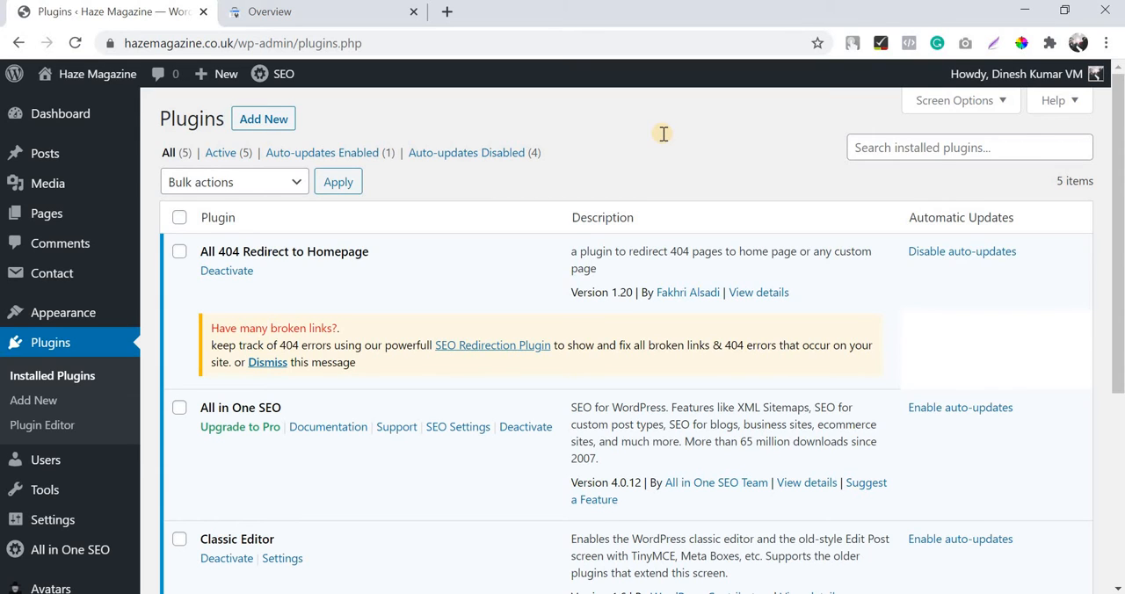
left_click(924, 150)
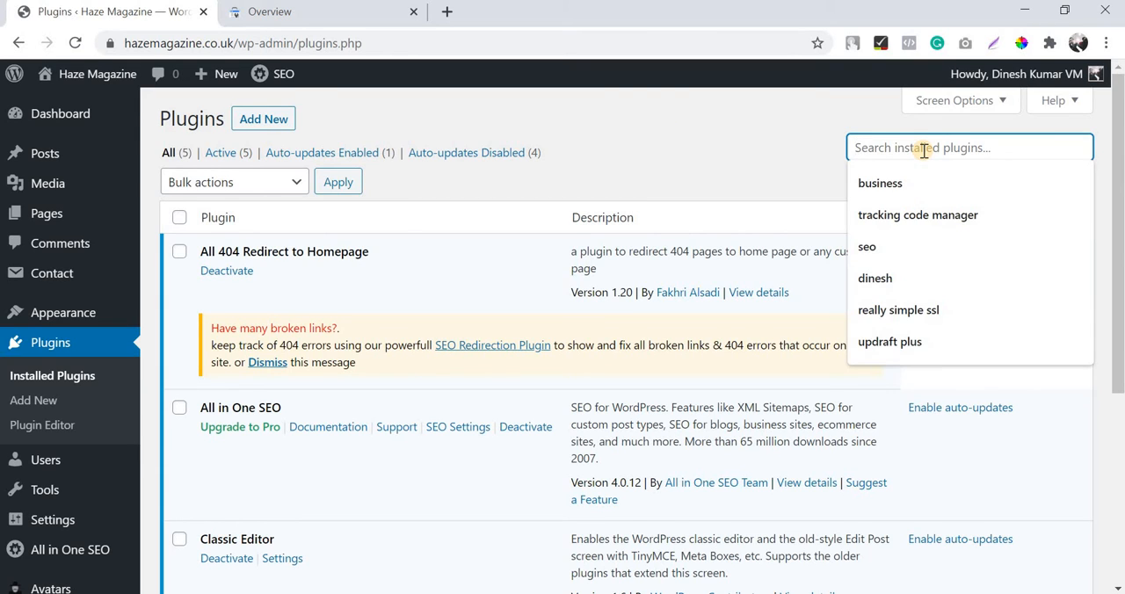
left_click(895, 214)
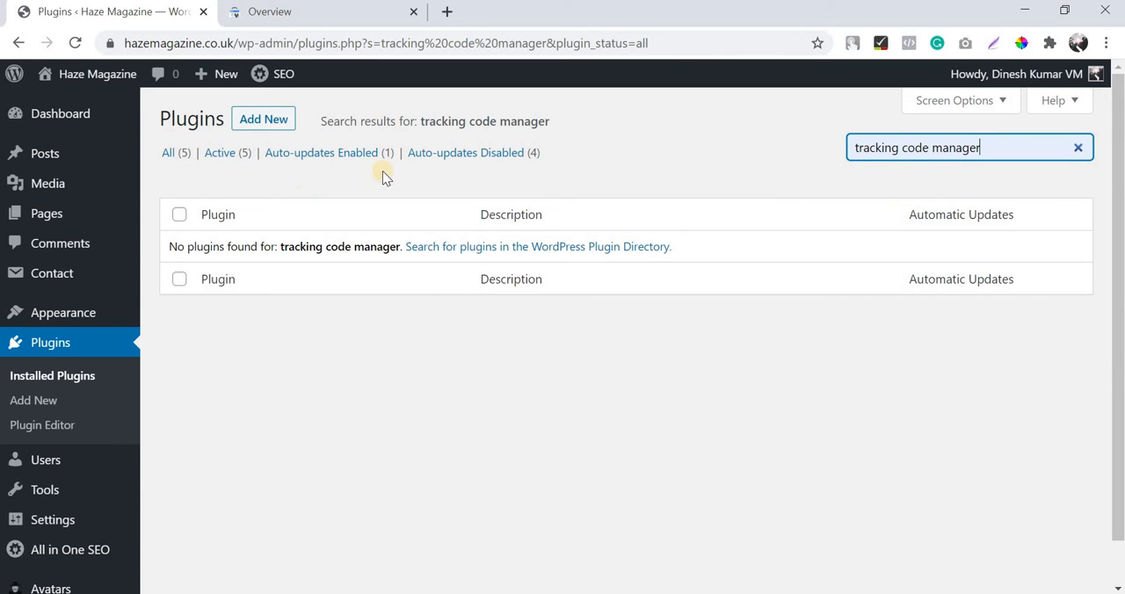
Step: Find Tracking Code Manager by IntellyWP among the plugins available to add, then install and activate it
left_click(239, 119)
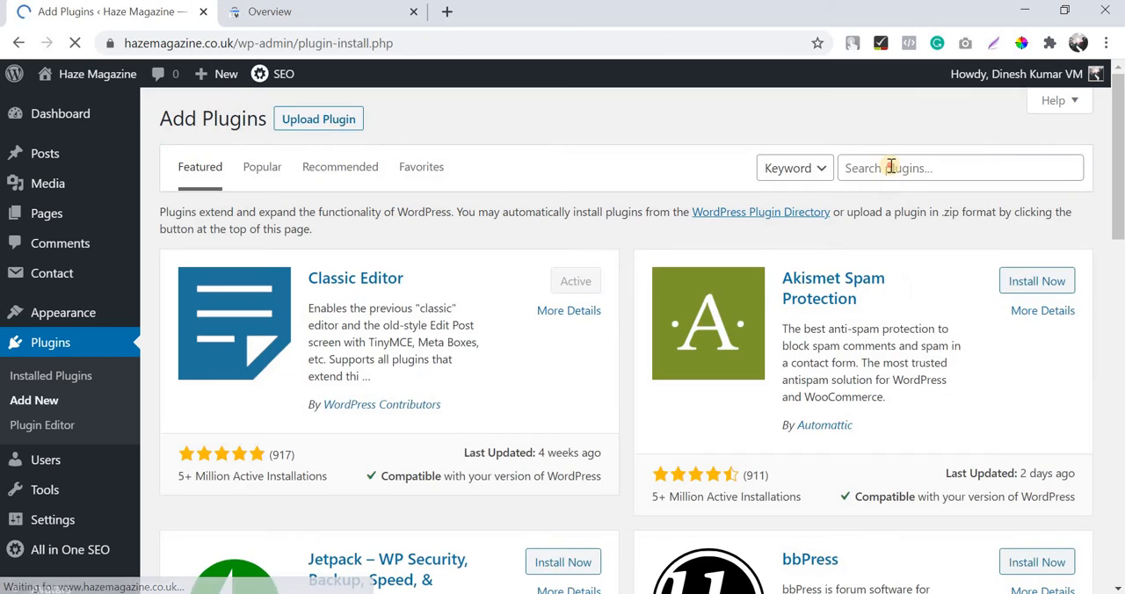
left_click(890, 167)
left_click(897, 222)
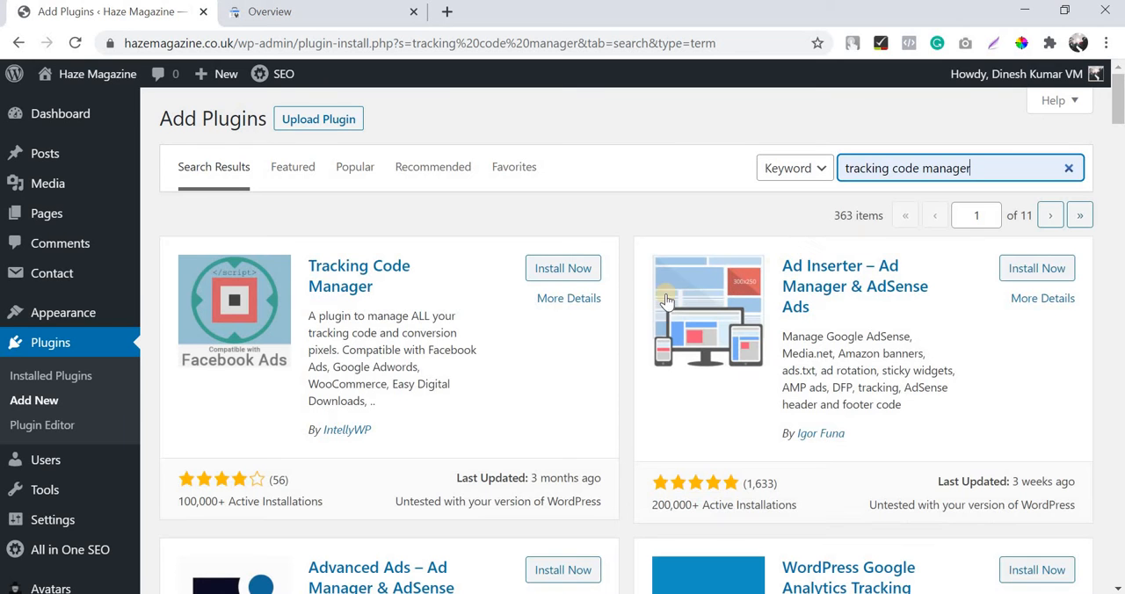
left_click(563, 269)
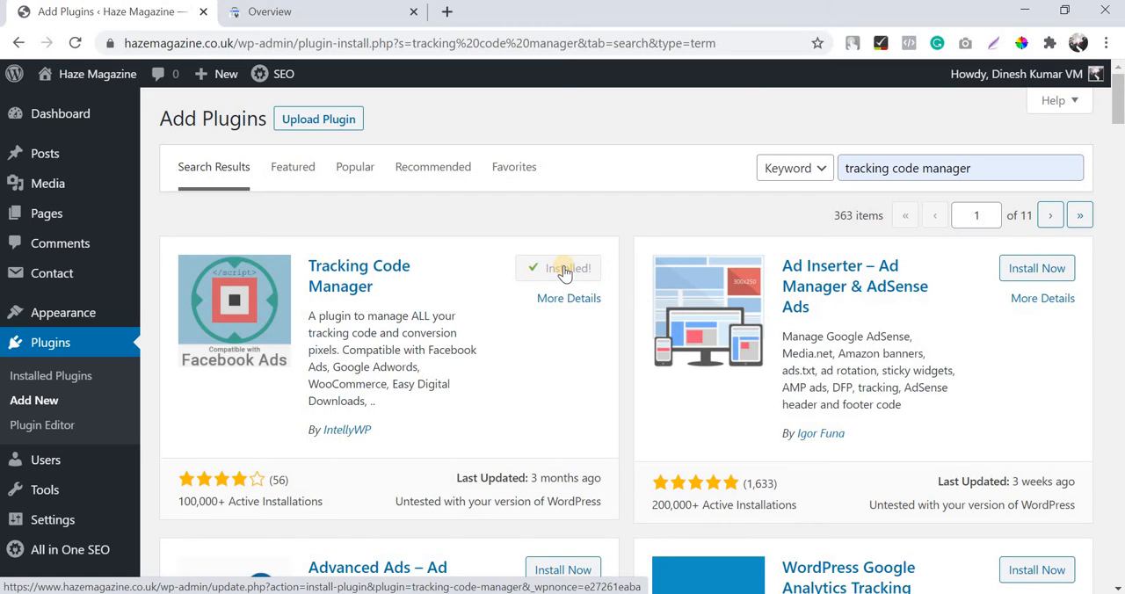
left_click(565, 270)
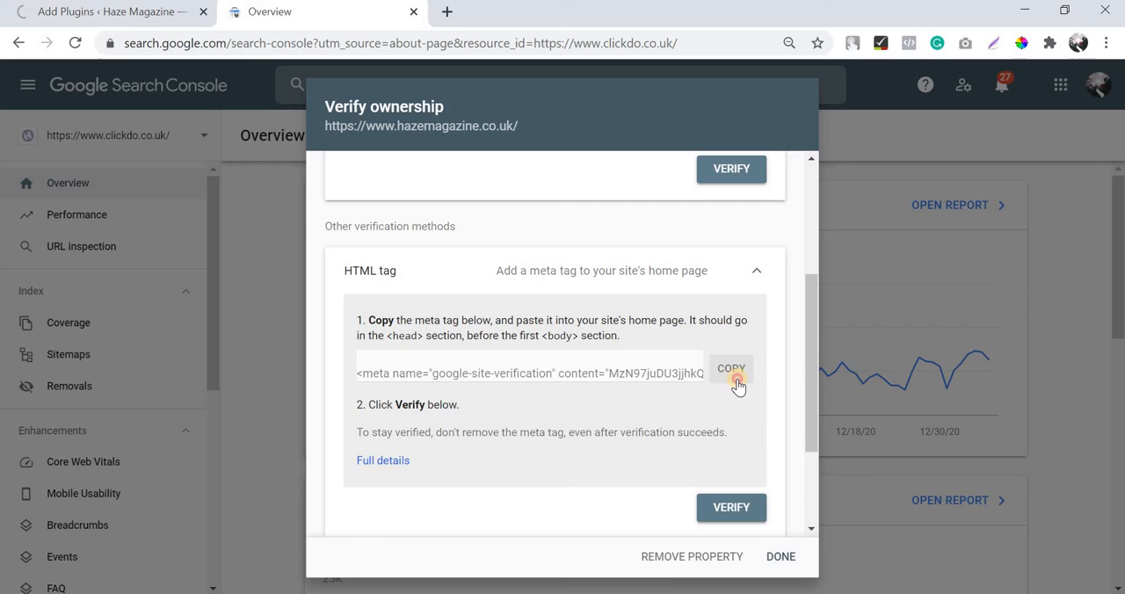
Step: Copy the verification meta tag again from Search Console, and continue with the free version of Tracking Code Manager in WordPress
left_click(731, 370)
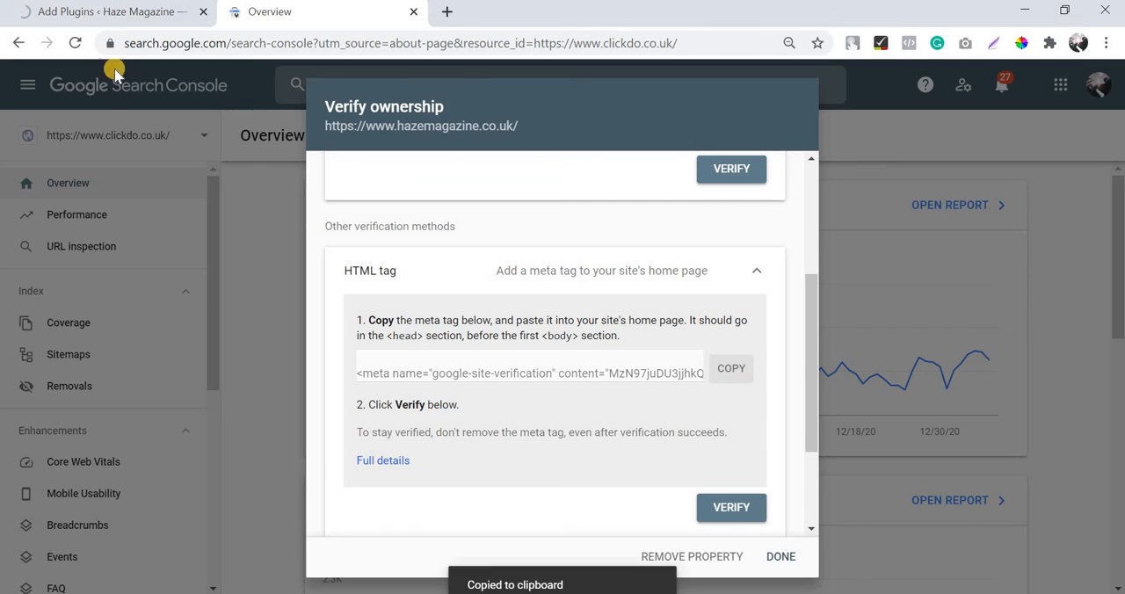
left_click(119, 11)
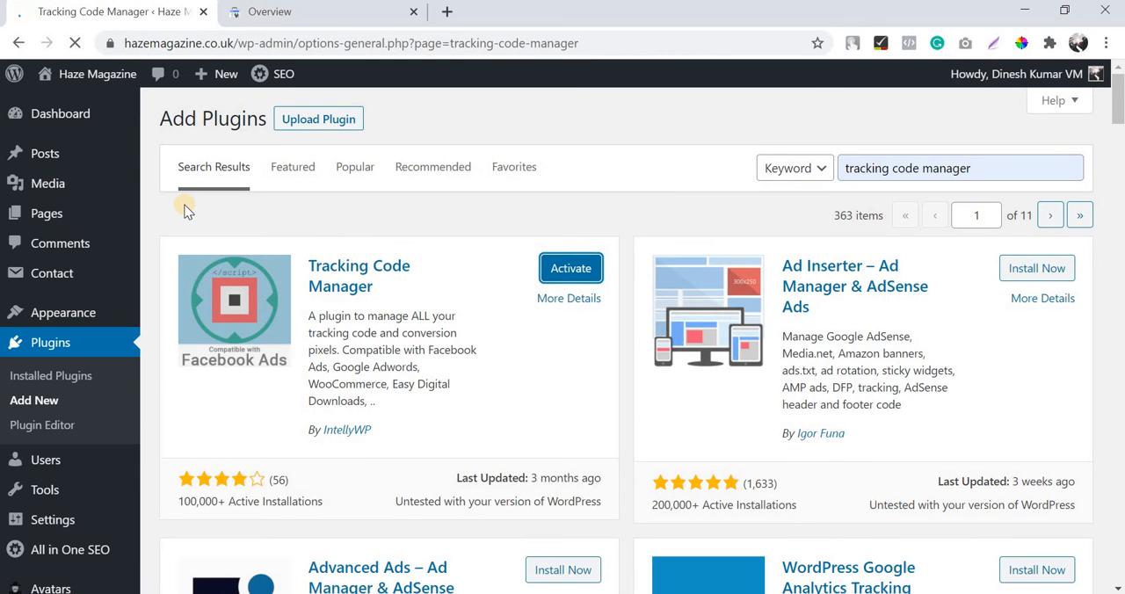
scroll(407, 372, "down", 3)
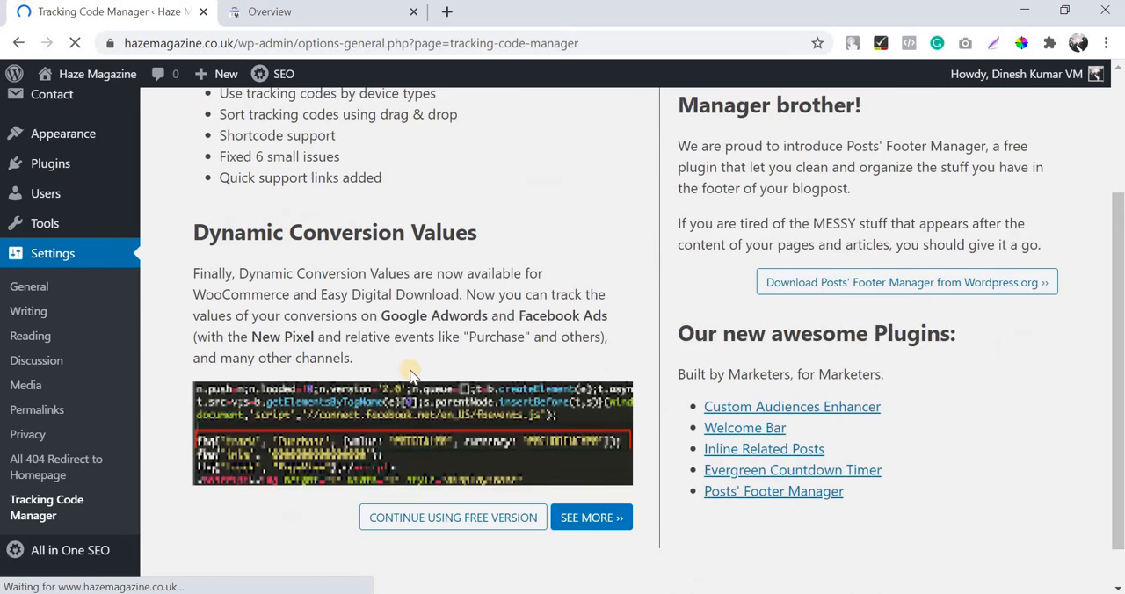
left_click(400, 472)
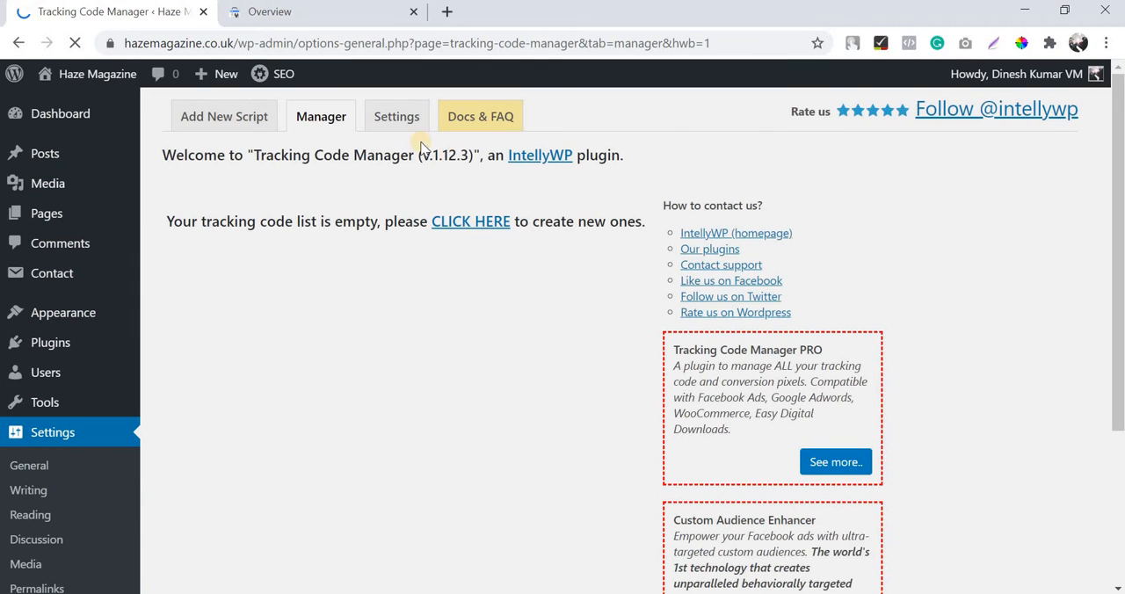
Step: Start a new tracking code in Tracking Code Manager and name it "Google Search Console"
left_click(450, 224)
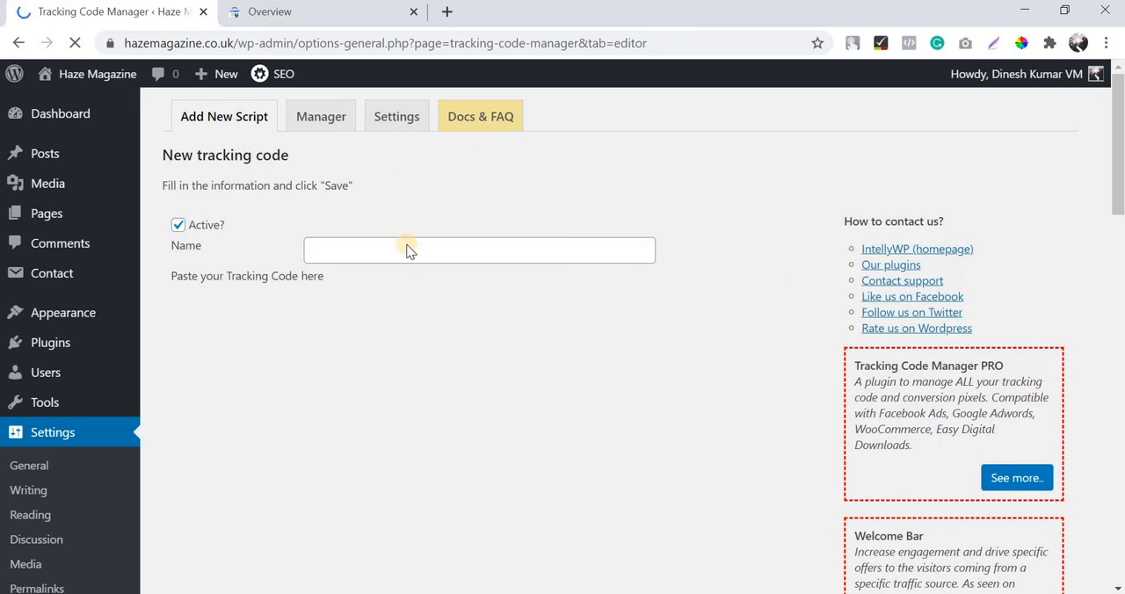
left_click(407, 253)
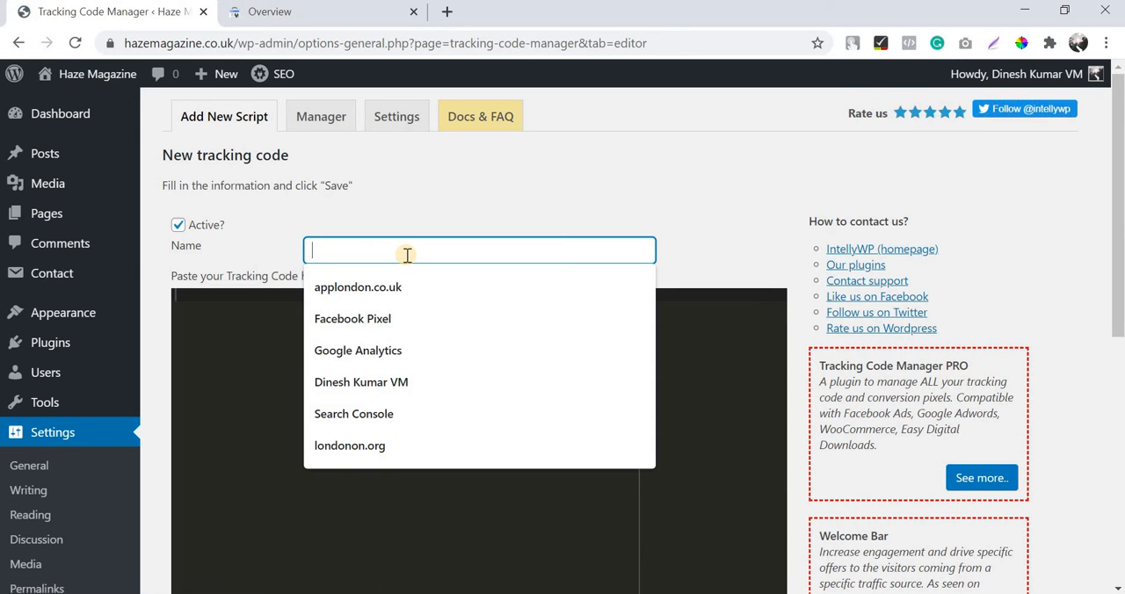
type("Google Search Console")
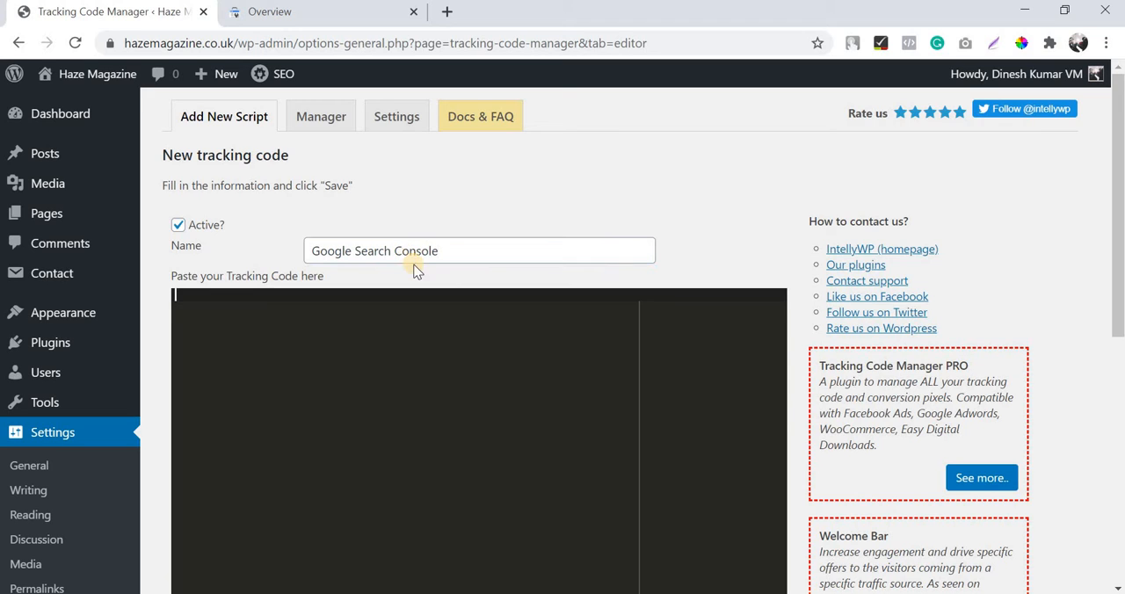
Step: Paste the copied Google verification meta tag into the tracking code field of the "Google Search Console" script
left_click(397, 309)
key("ctrl+v")
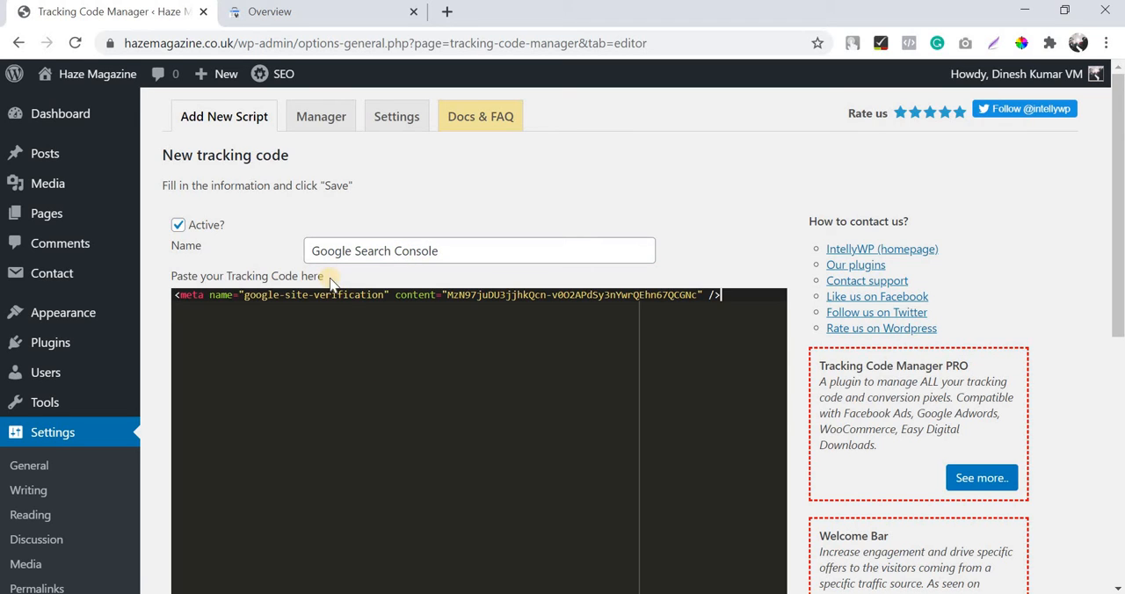
left_click(428, 250)
key("ctrl+a")
left_click(522, 223)
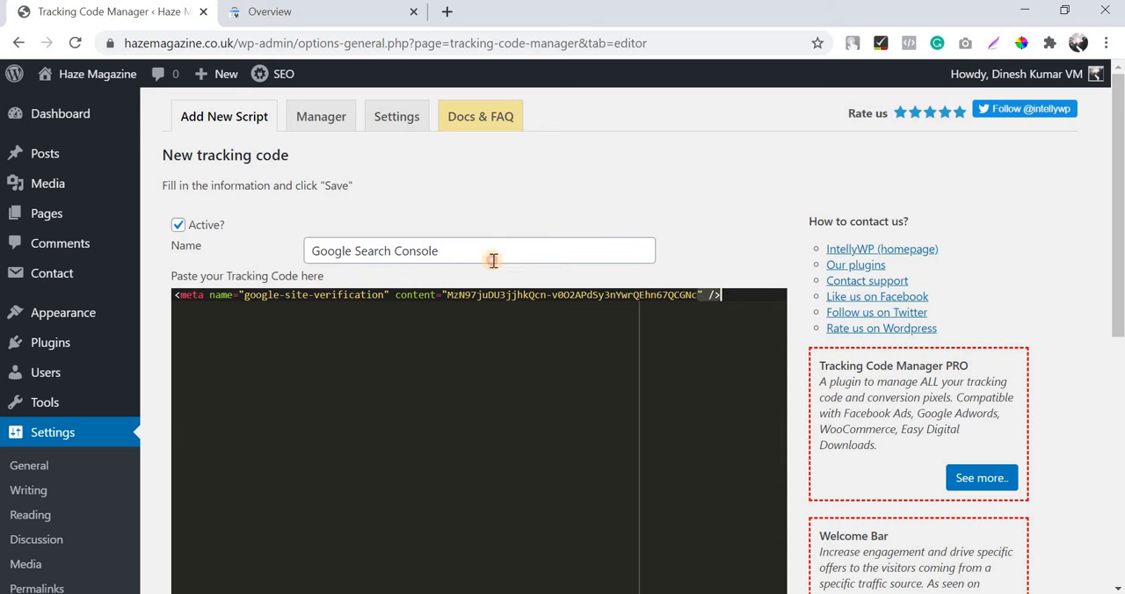
left_click(491, 262)
key("ctrl+a")
scroll(491, 263, "down", 1)
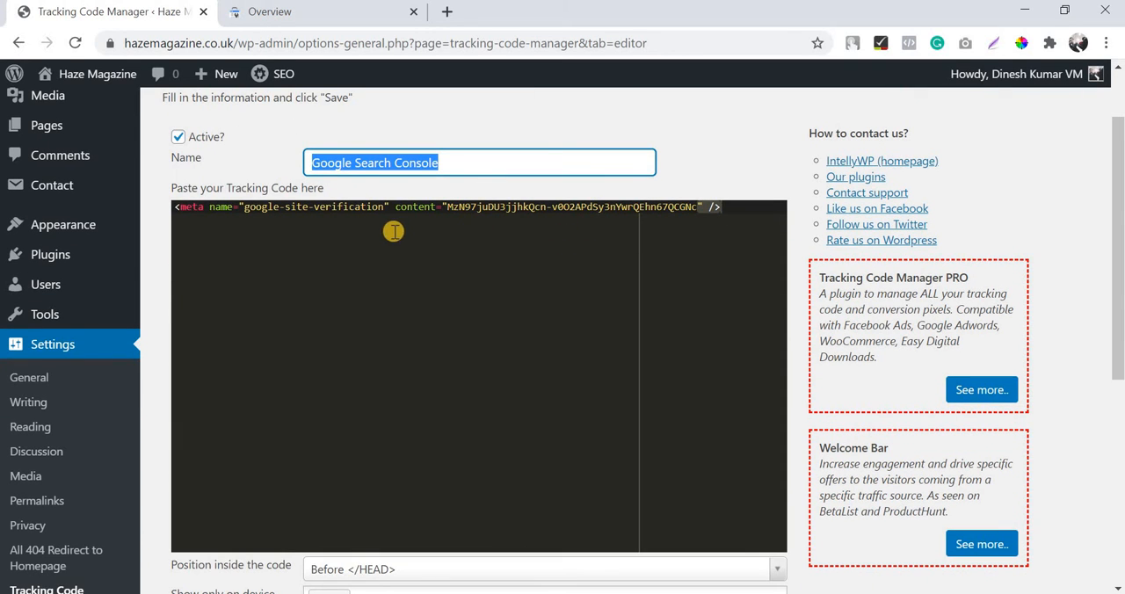
Step: Set the tracking code's position inside the page code to Before </HEAD>
scroll(305, 220, "down", 4)
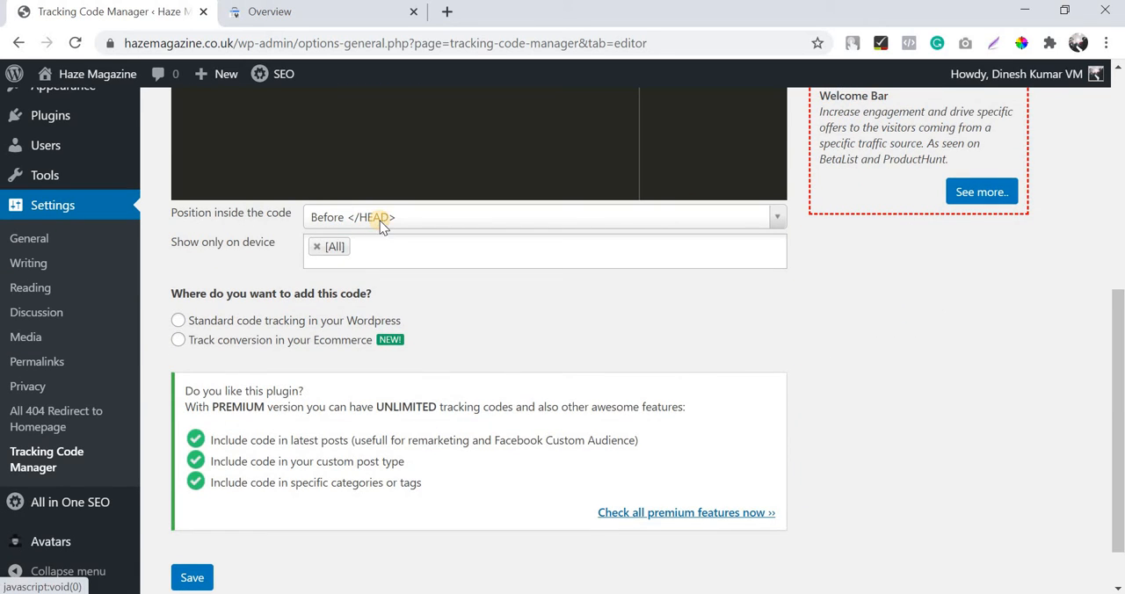
left_click(769, 215)
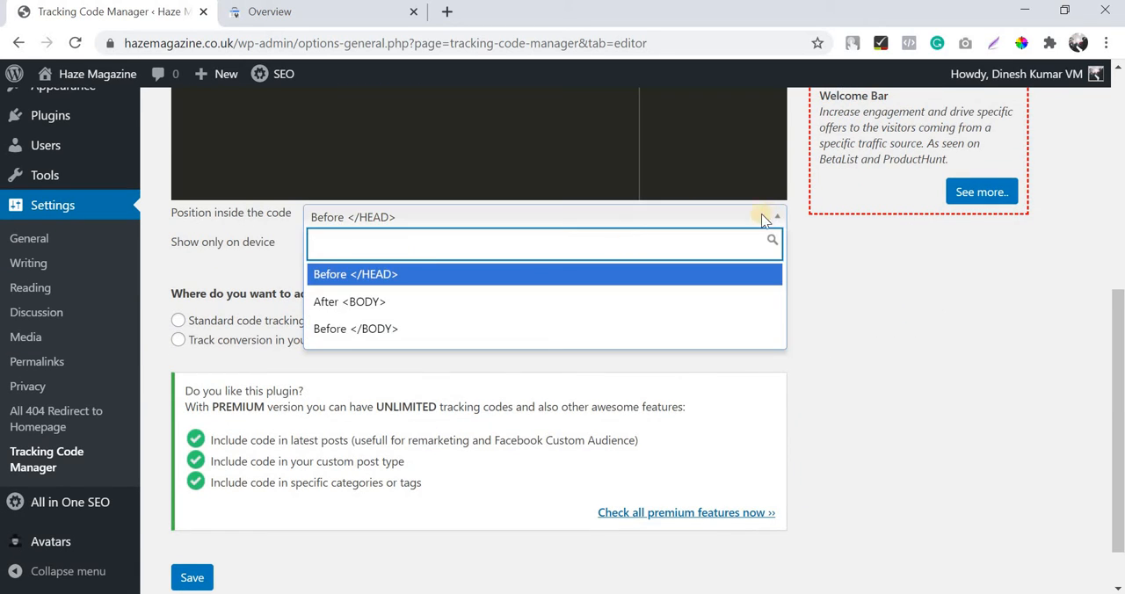
left_click(387, 274)
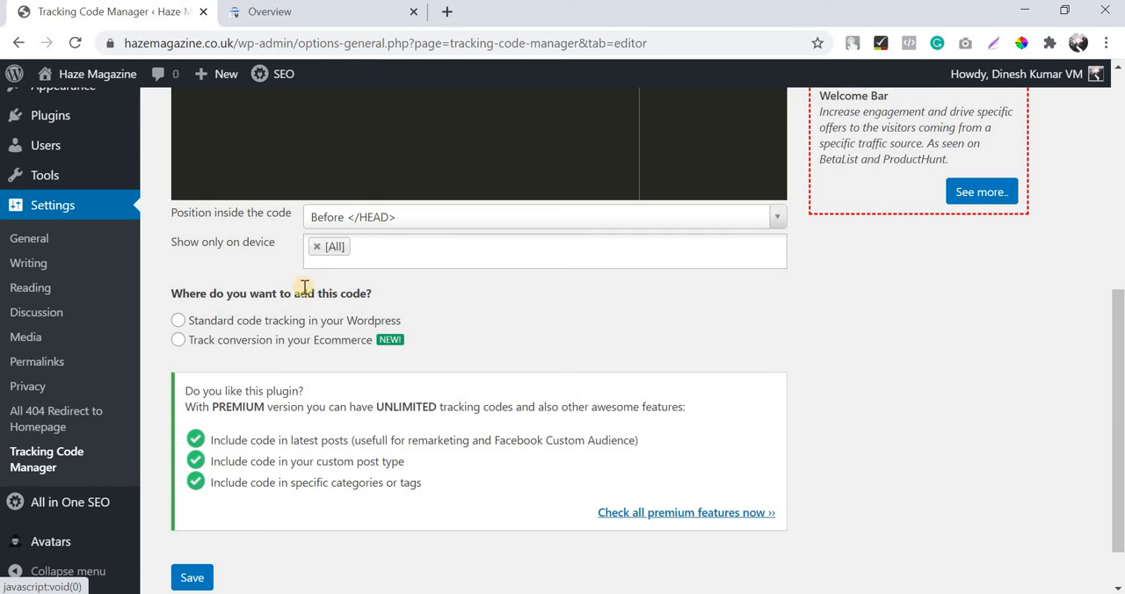
Step: Choose standard WordPress code tracking inserted in the whole website (pages, posts and archives), and save the tracking code
scroll(203, 480, "down", 1)
left_click(285, 262)
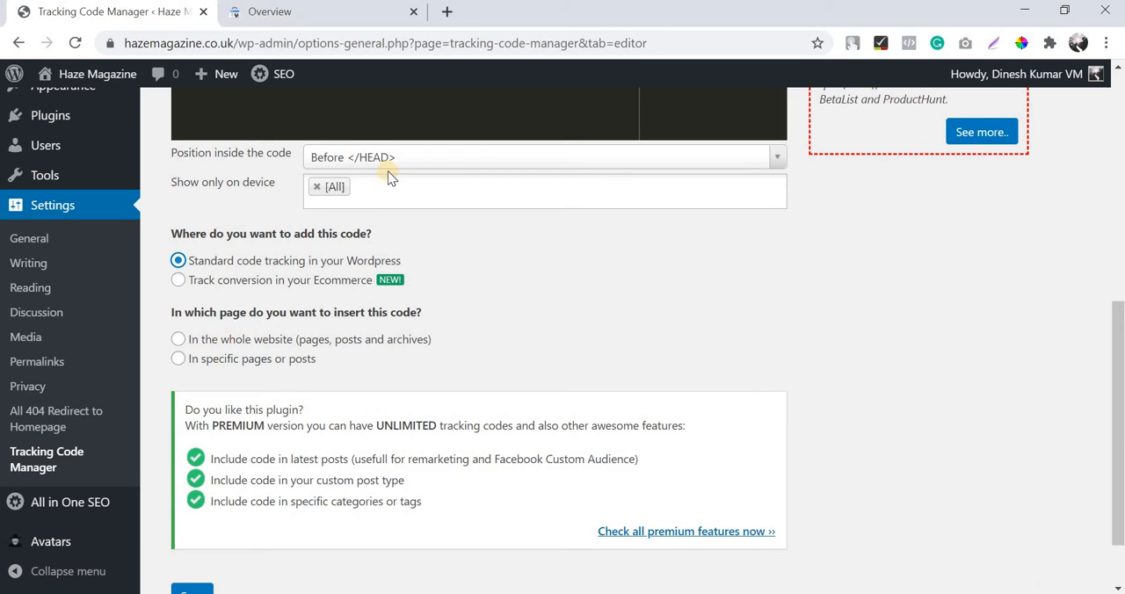
left_click(259, 348)
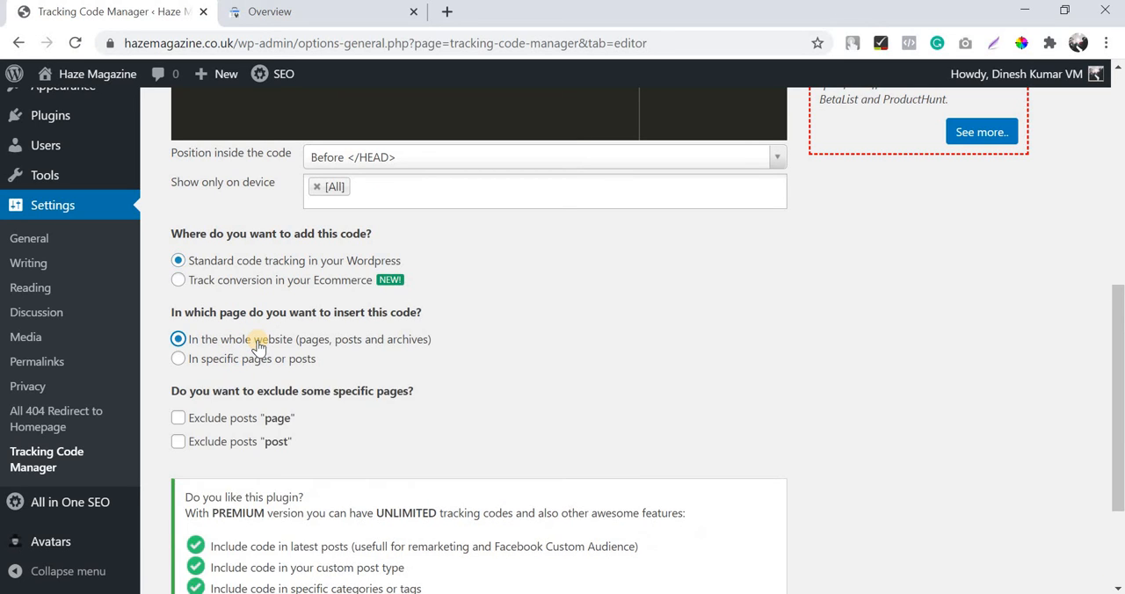
scroll(254, 351, "down", 2)
left_click(194, 518)
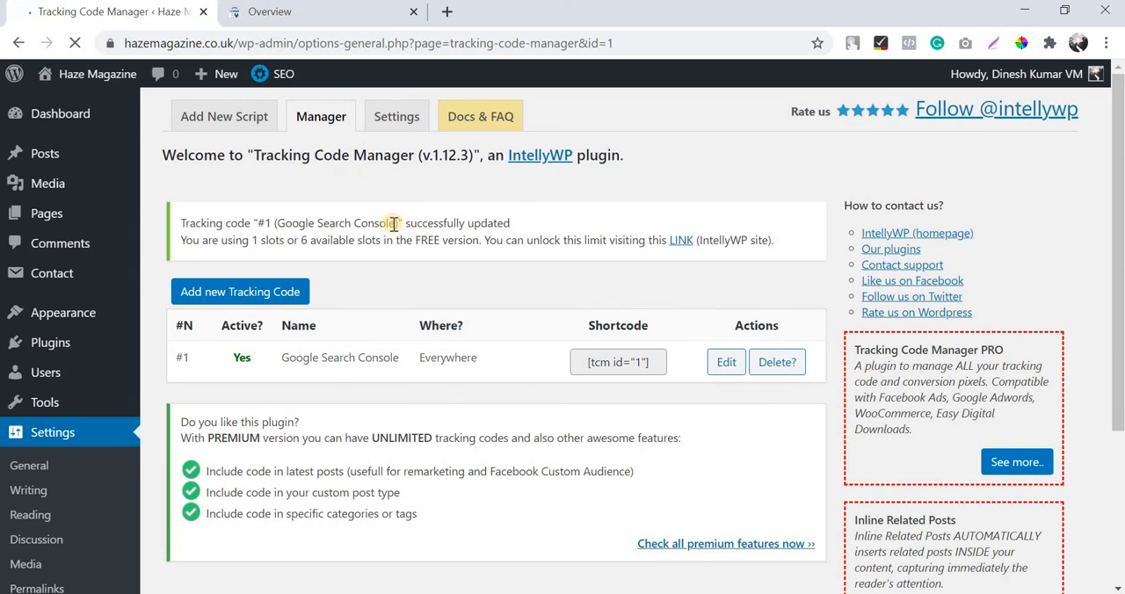
left_click(311, 13)
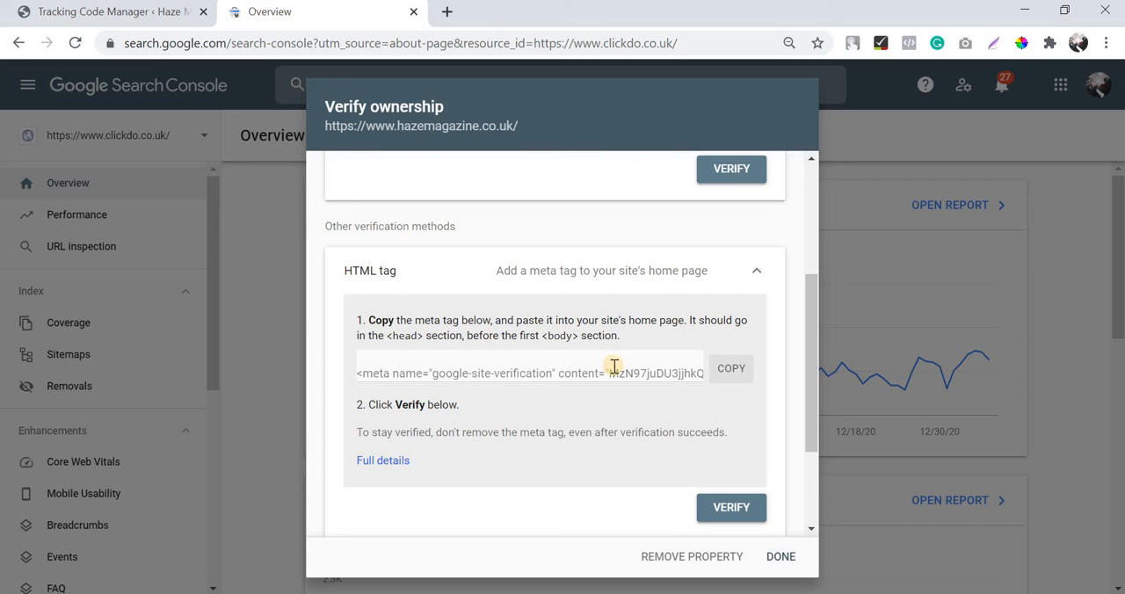
scroll(606, 365, "down", 1)
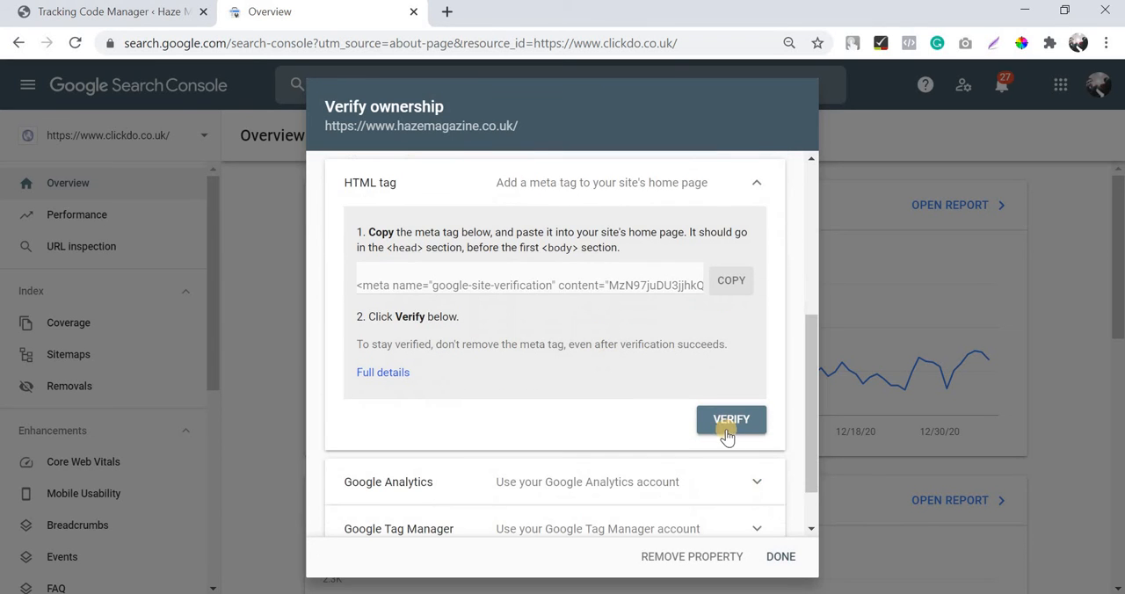
left_click(731, 420)
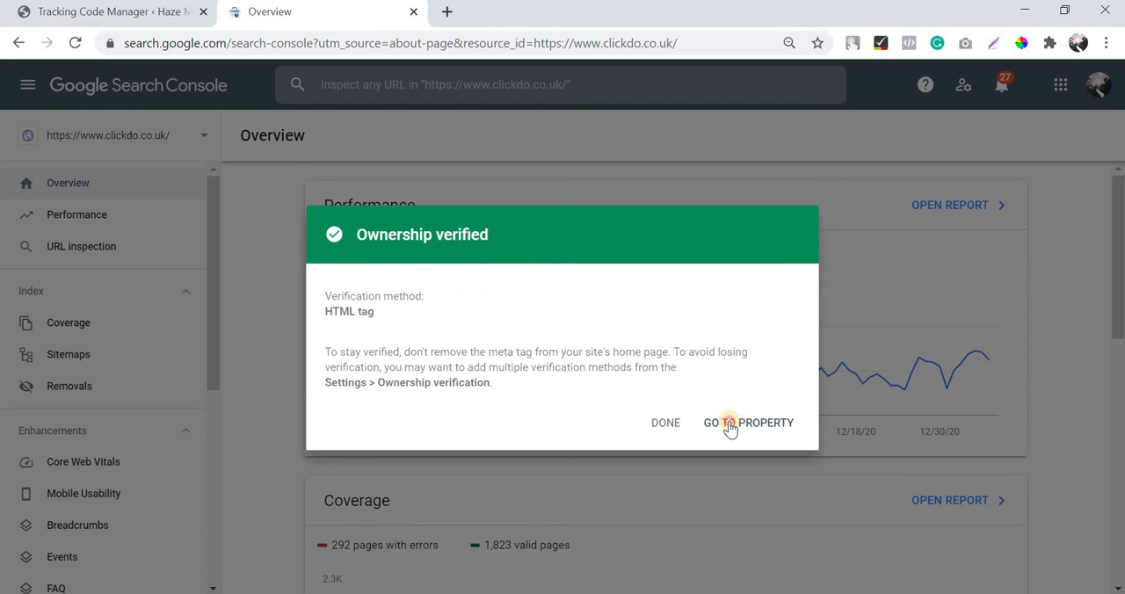
left_click(729, 425)
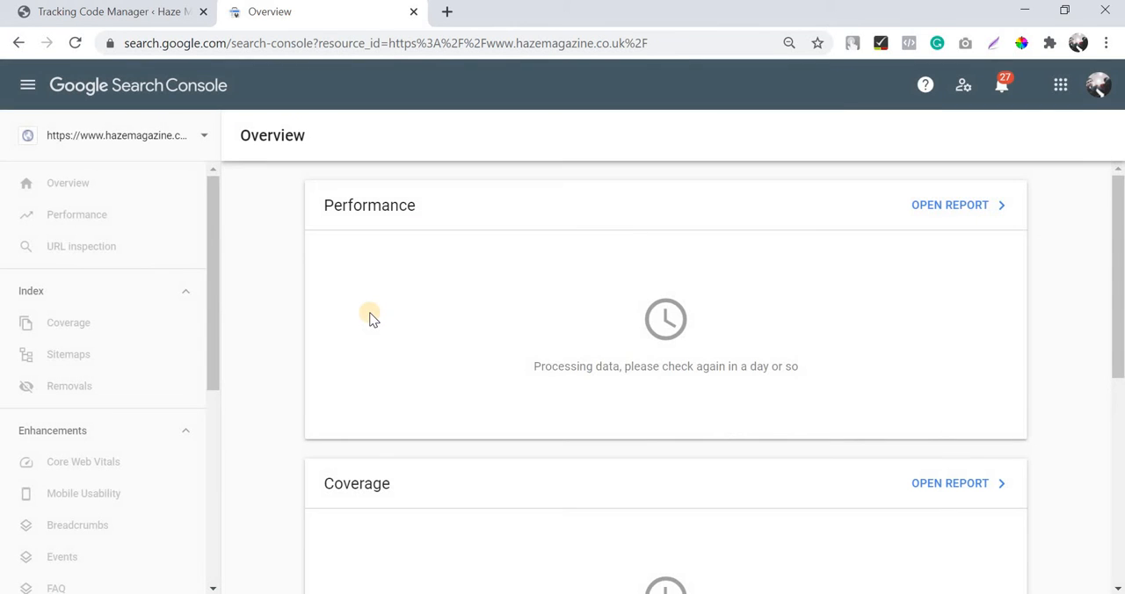
scroll(198, 343, "down", 3)
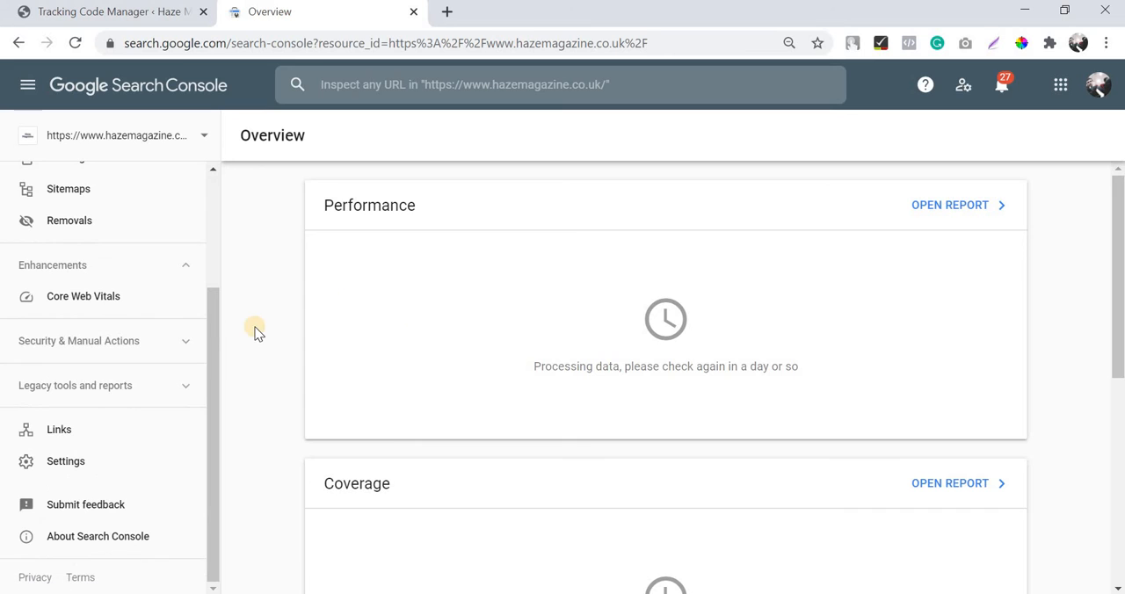
scroll(106, 301, "up", 3)
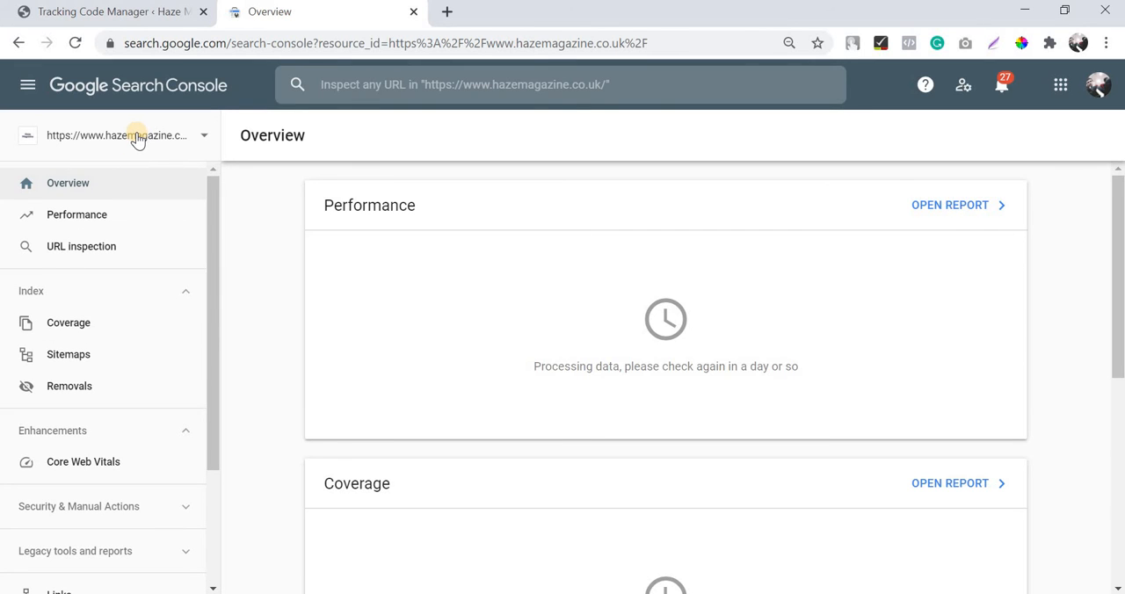
Step: Switch back to WordPress and open the Kadence theme's header.php in the theme editor
left_click(112, 15)
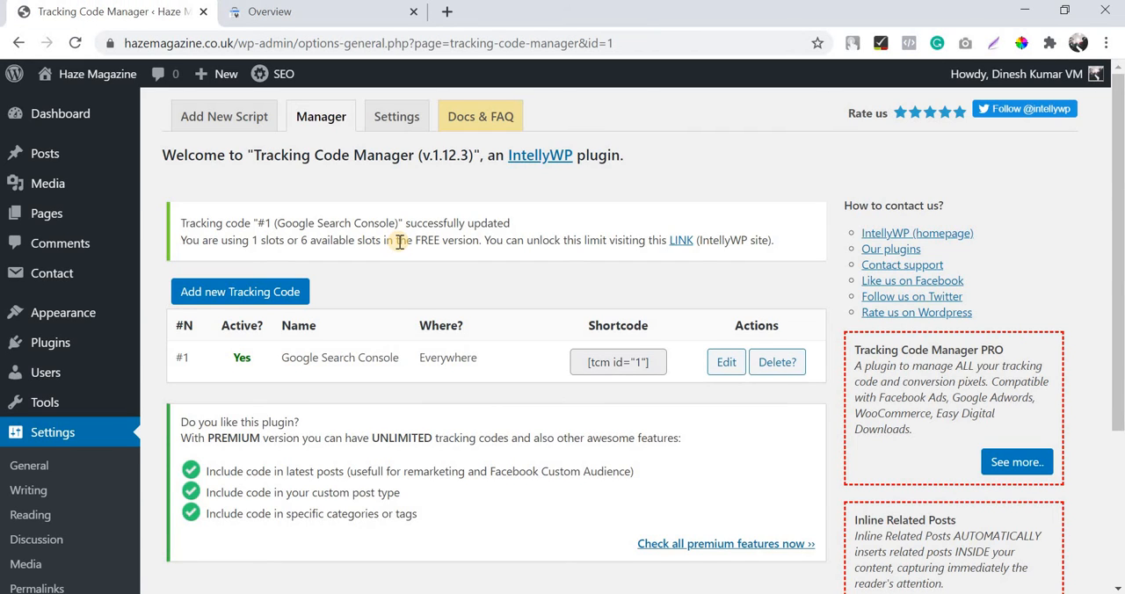
scroll(53, 369, "down", 3)
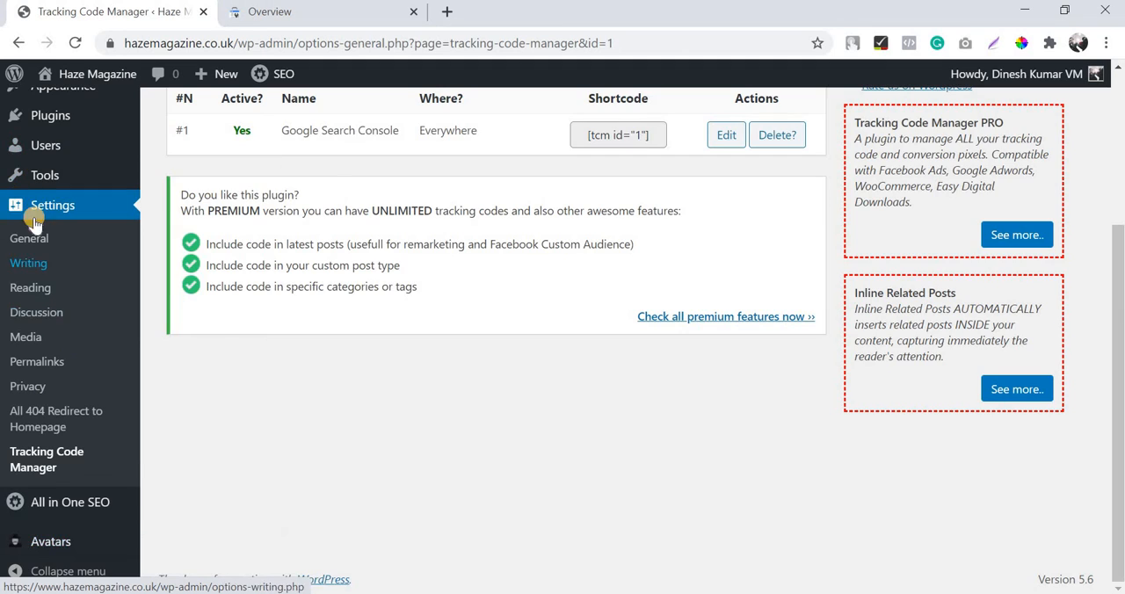
scroll(53, 246, "up", 2)
mouse_move(64, 261)
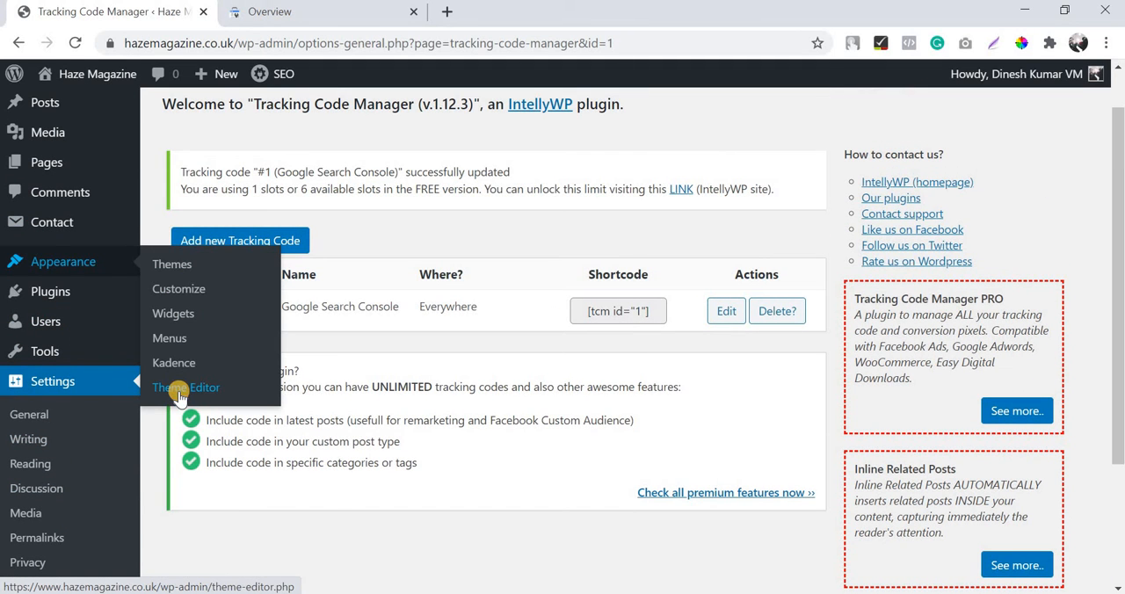
left_click(179, 395)
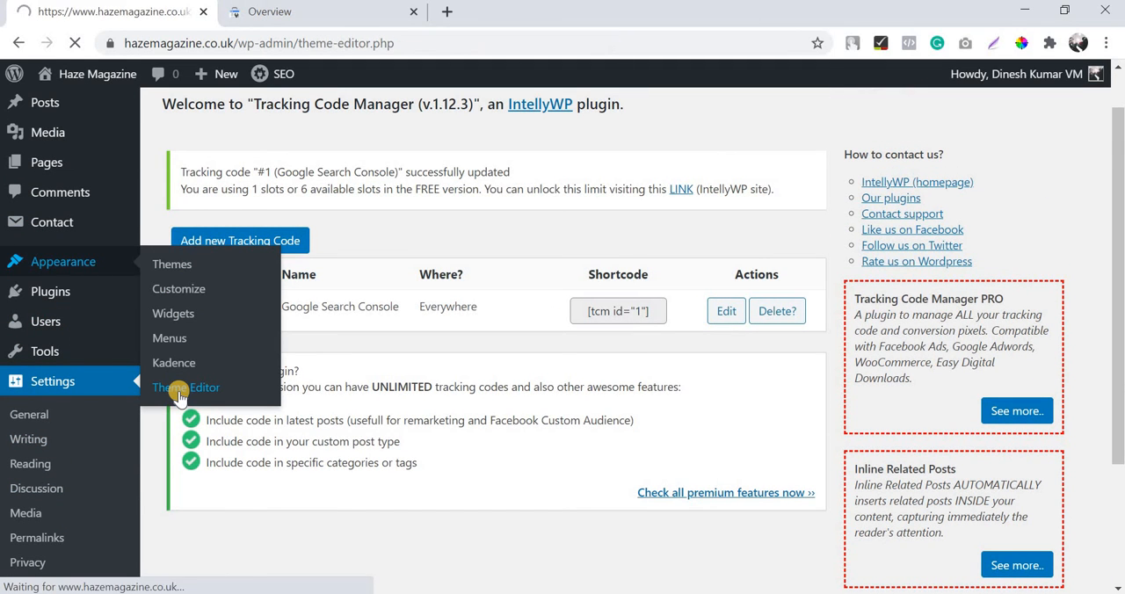
scroll(996, 318, "down", 1)
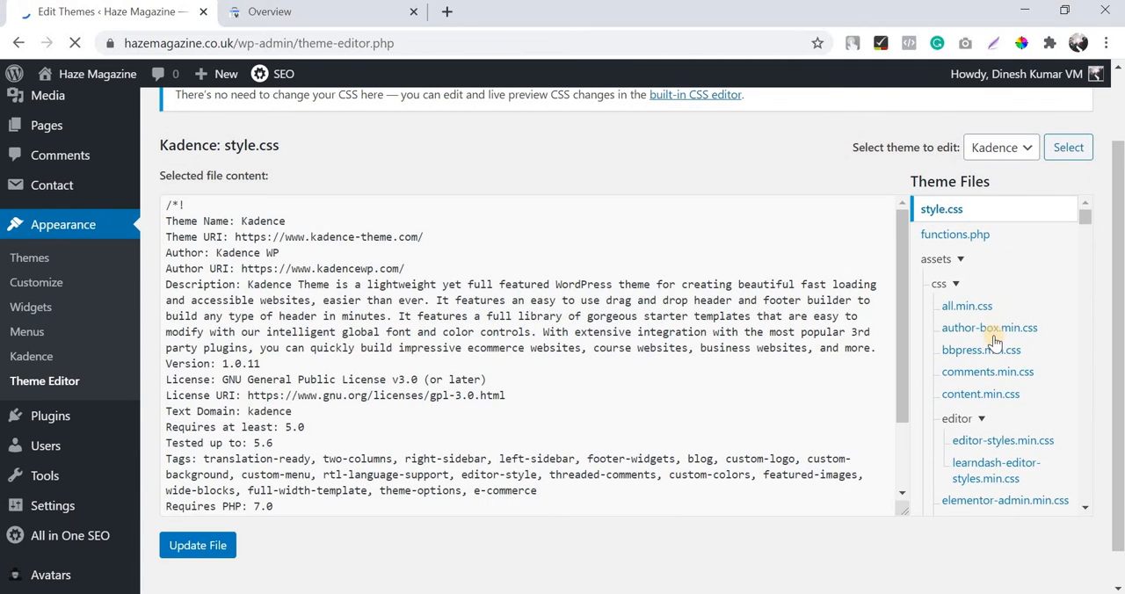
scroll(991, 333, "down", 5)
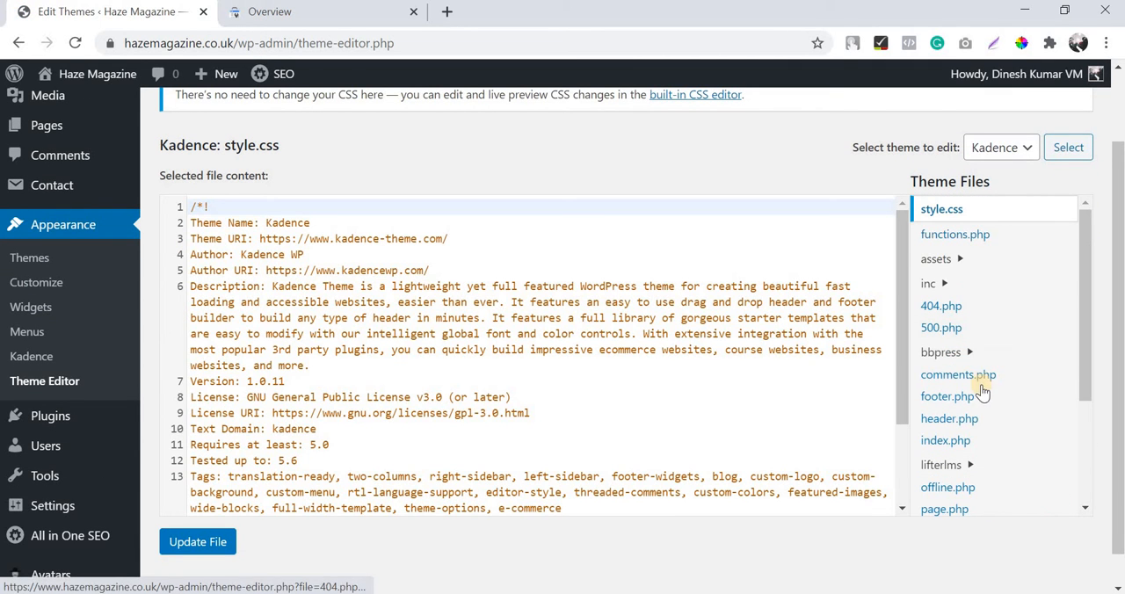
left_click(977, 419)
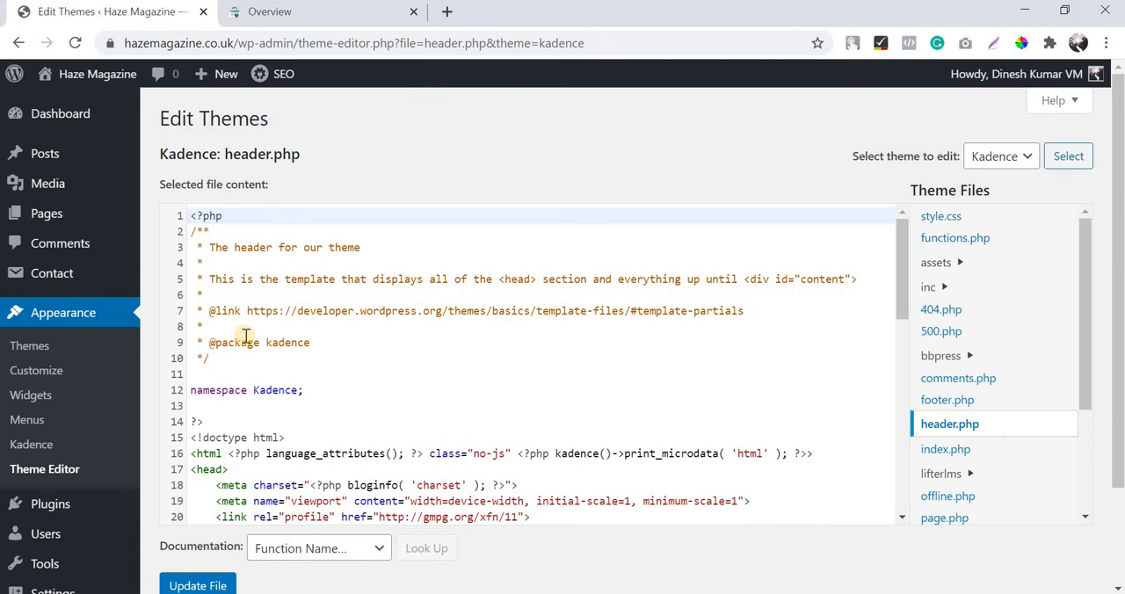
Step: Add two new lines after the wp_head() call in header.php and paste the verification meta tag before </head>
scroll(228, 316, "down", 5)
left_click(212, 291)
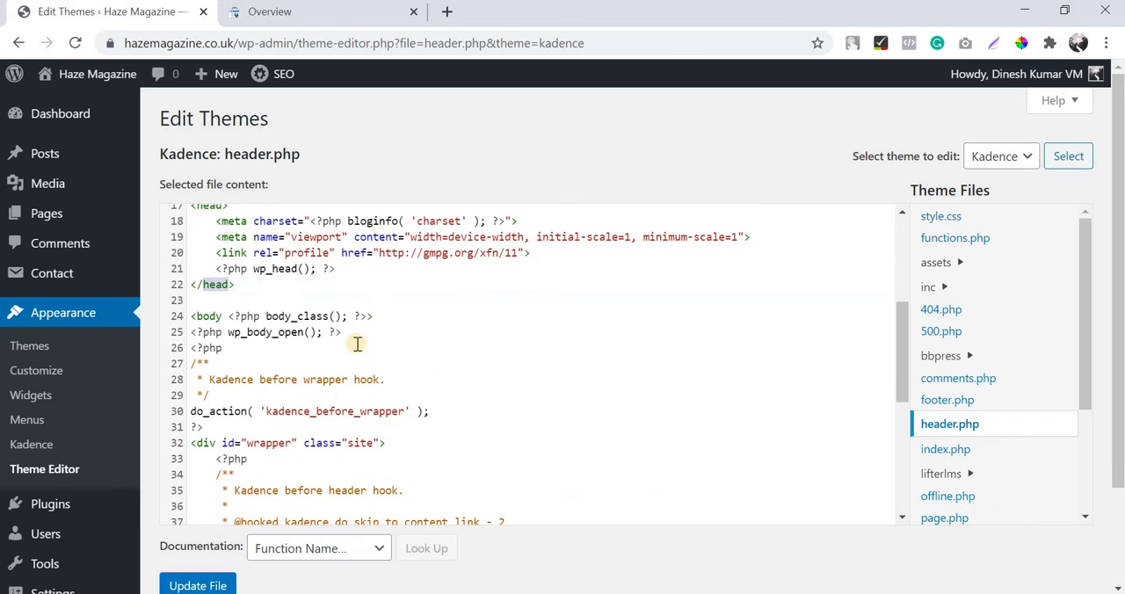
scroll(360, 343, "up", 2)
left_click(367, 356)
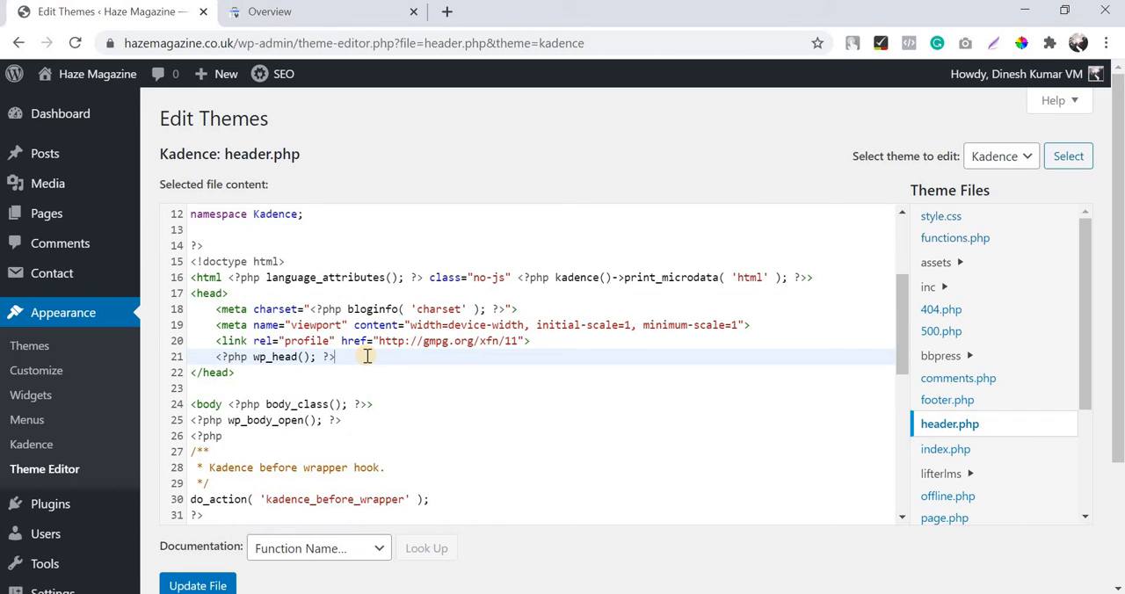
key("Return")
key("Return")
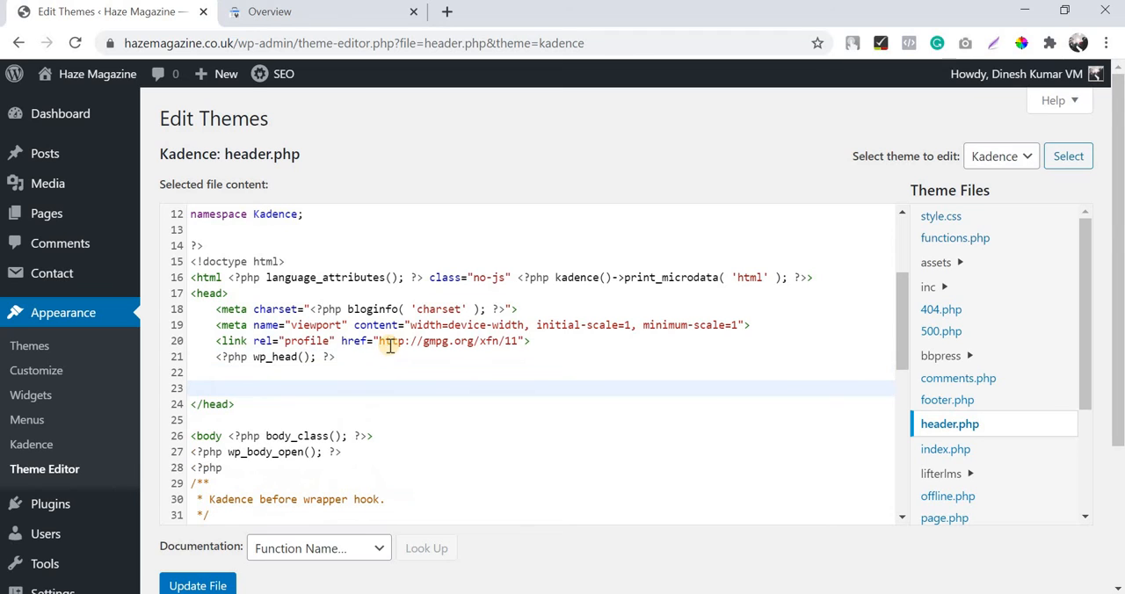
type("<meta name=\"google-site-verification\" content=\"TN97juDU3jjhkQcn-v0O2APdSy3nYwrQEhn67QCGNc\" />")
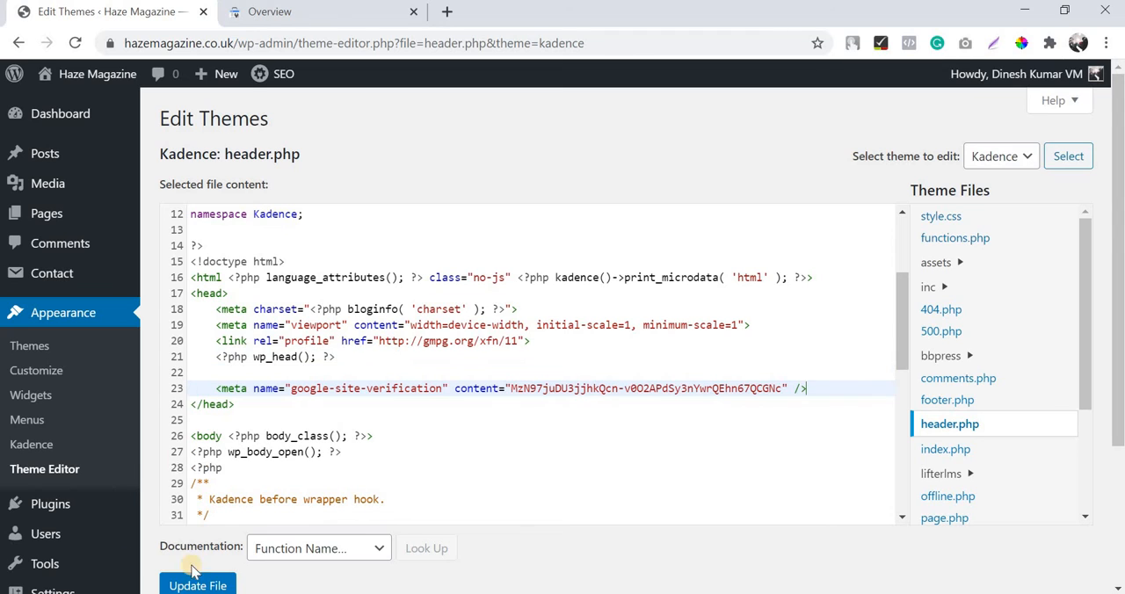
Step: Delete two characters from the pasted tag's content value, and leave header.php without saving the changes
left_click(518, 392)
key("shift+Home")
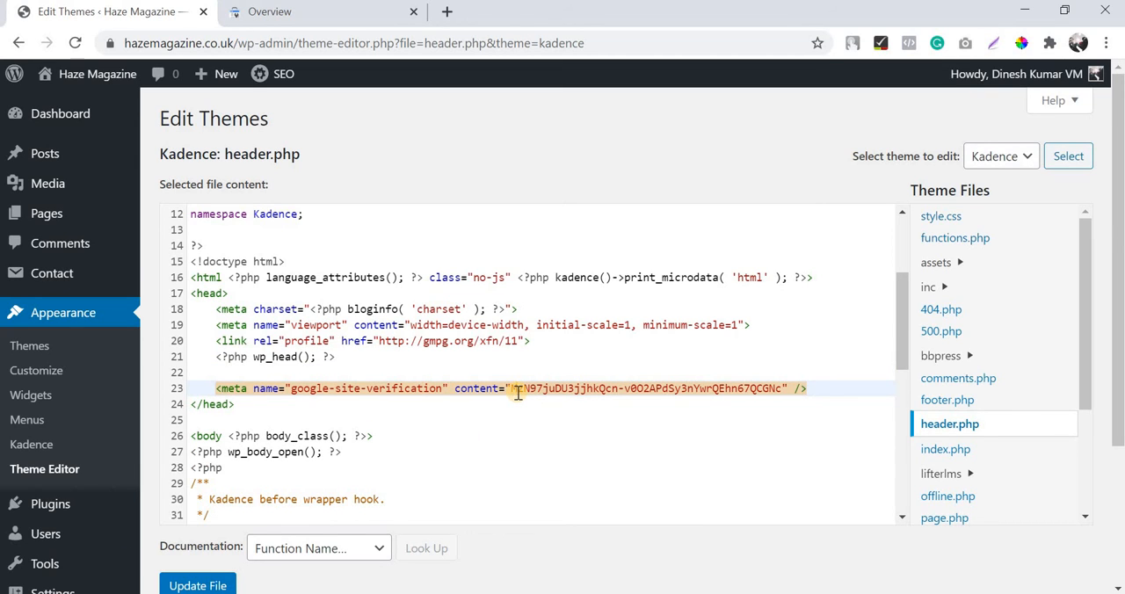
key("Delete")
key("Delete")
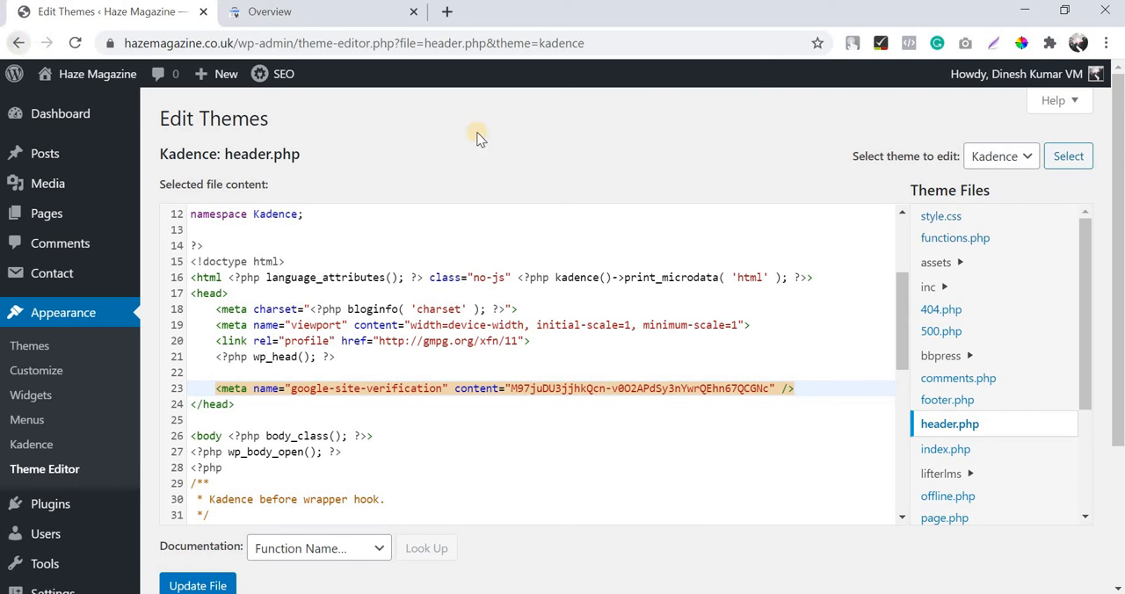
left_click(642, 142)
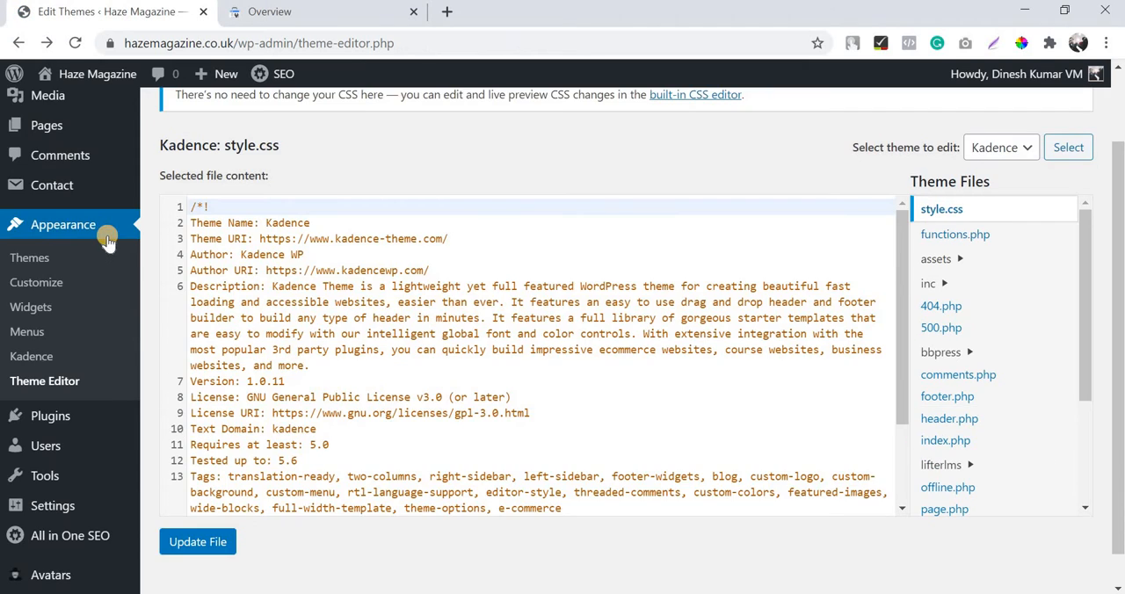
Step: Find Tracking Code Manager among the installed plugins and open its list of tracking codes
scroll(107, 242, "up", 2)
scroll(65, 386, "down", 2)
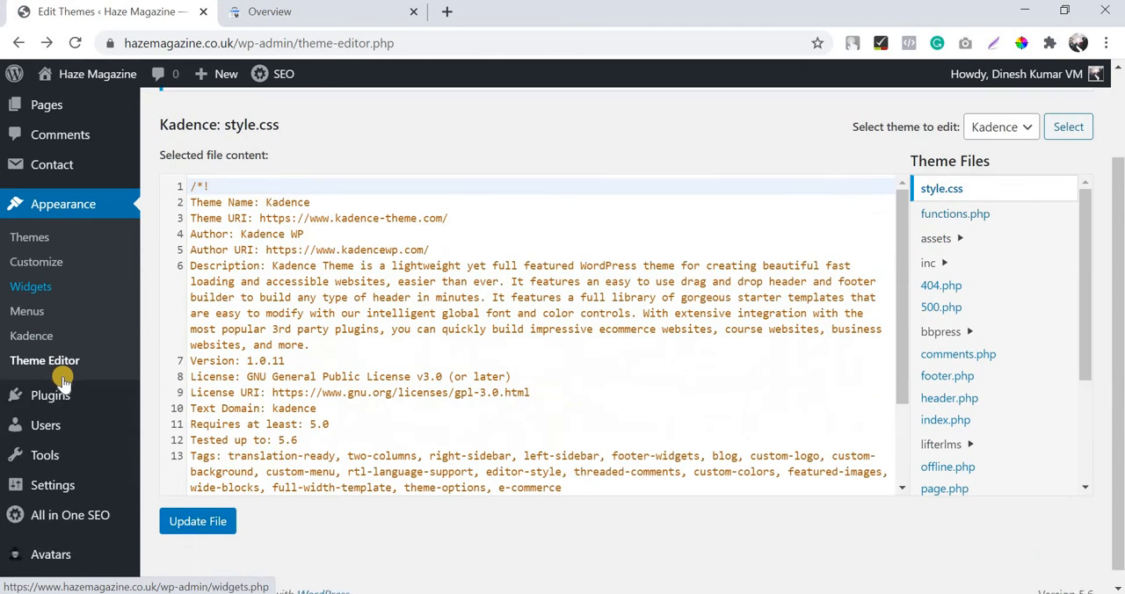
mouse_move(63, 383)
left_click(162, 384)
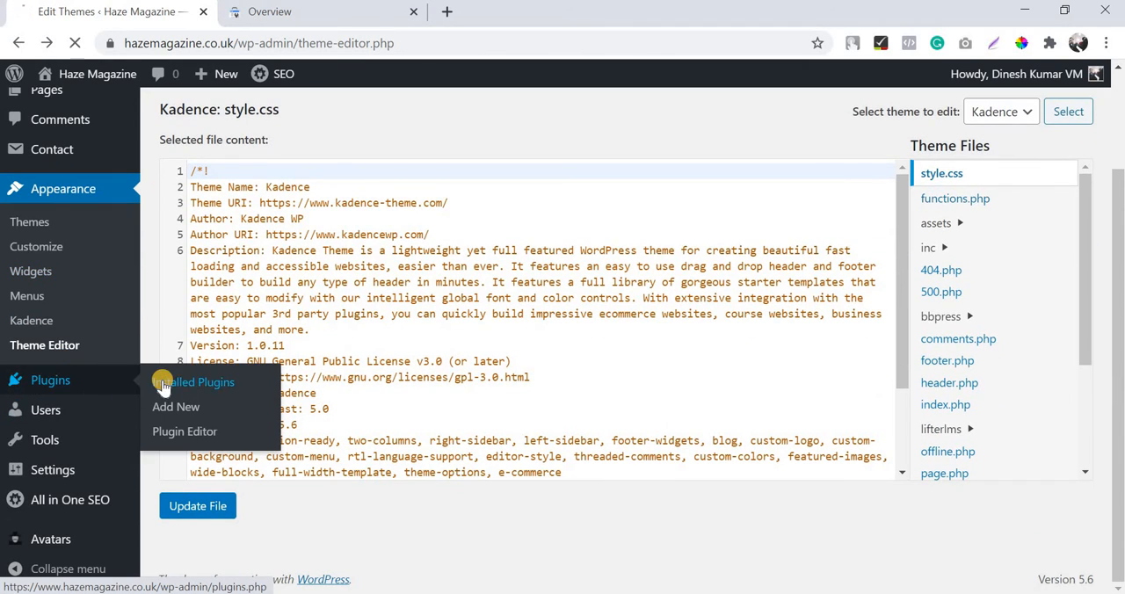
scroll(296, 361, "down", 3)
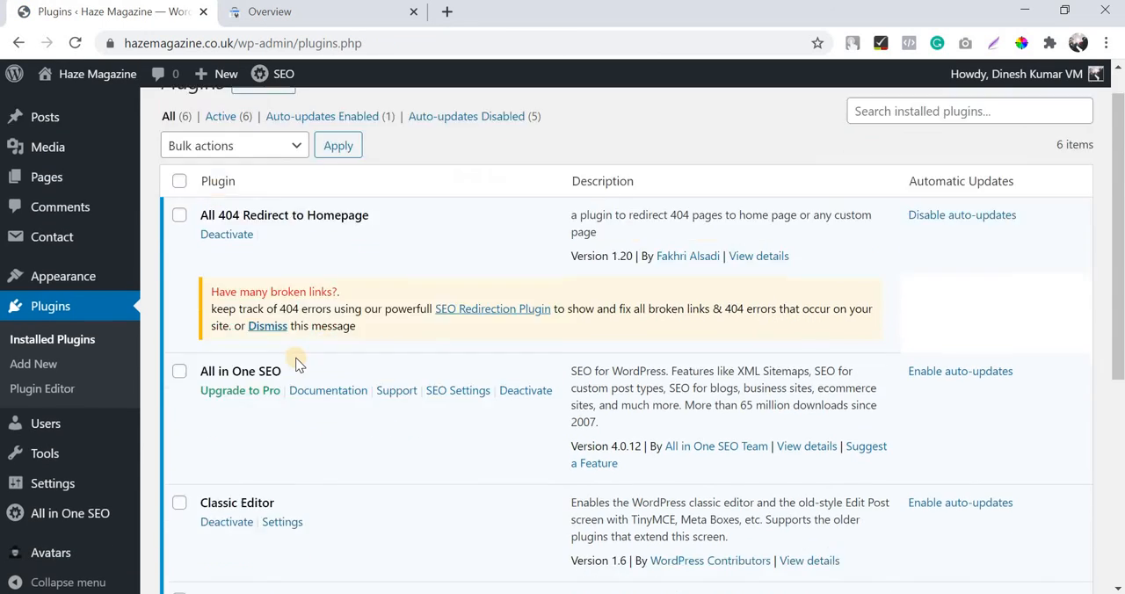
scroll(296, 369, "down", 2)
left_click(219, 305)
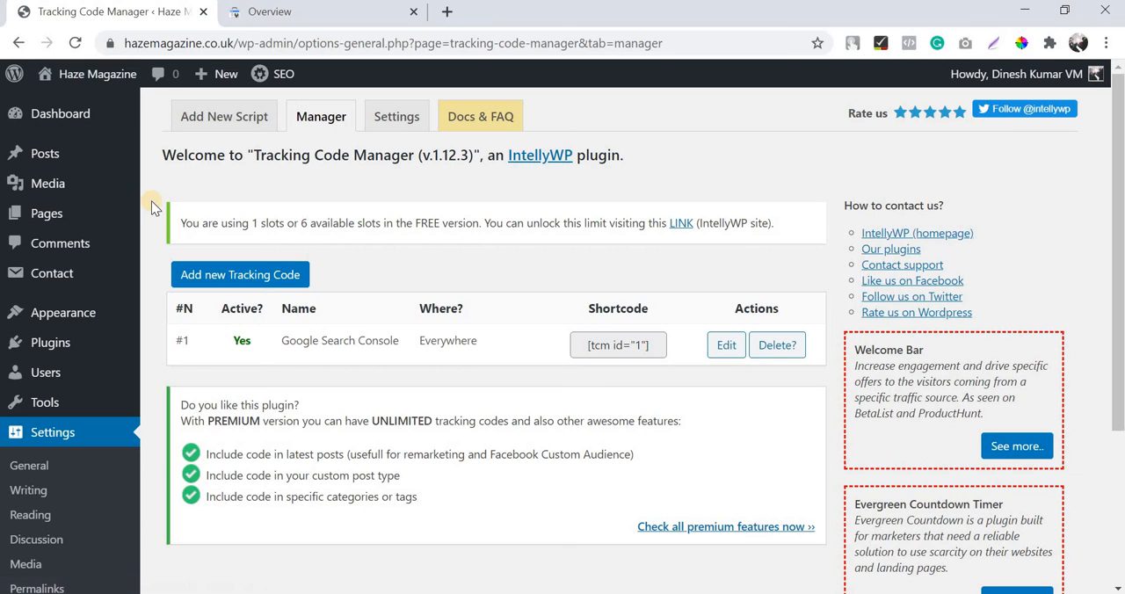
mouse_move(90, 80)
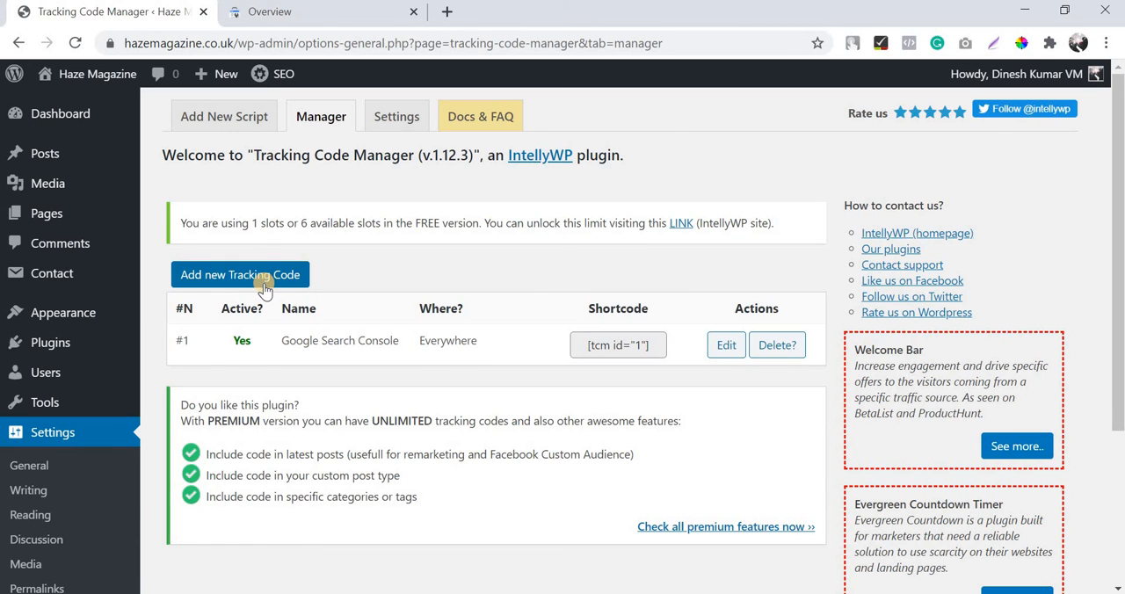
scroll(55, 508, "down", 2)
left_click(56, 507)
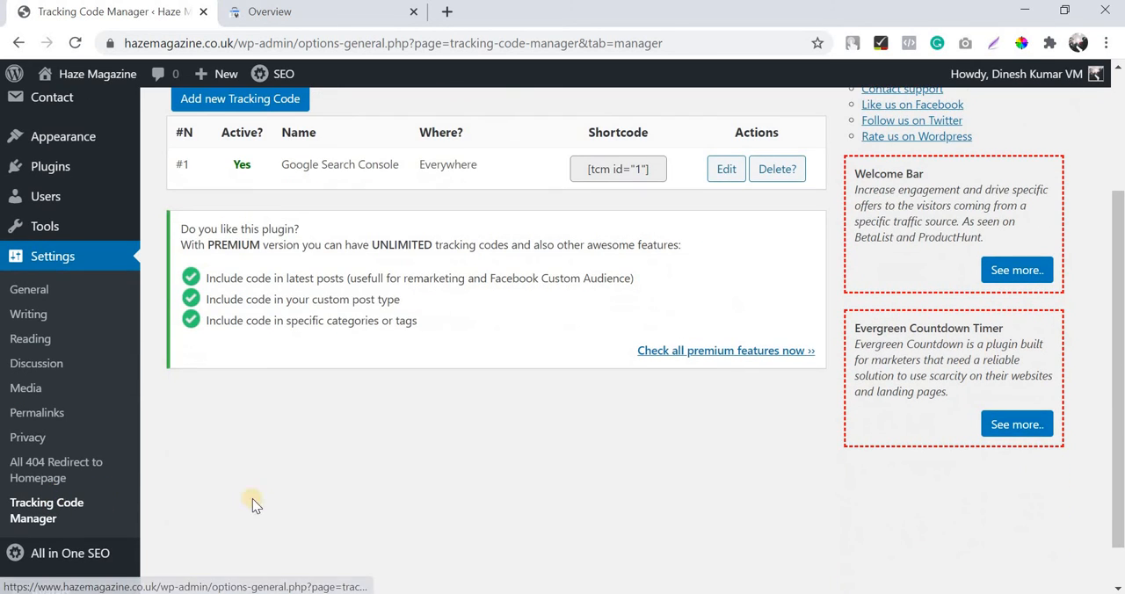
scroll(281, 502, "down", 2)
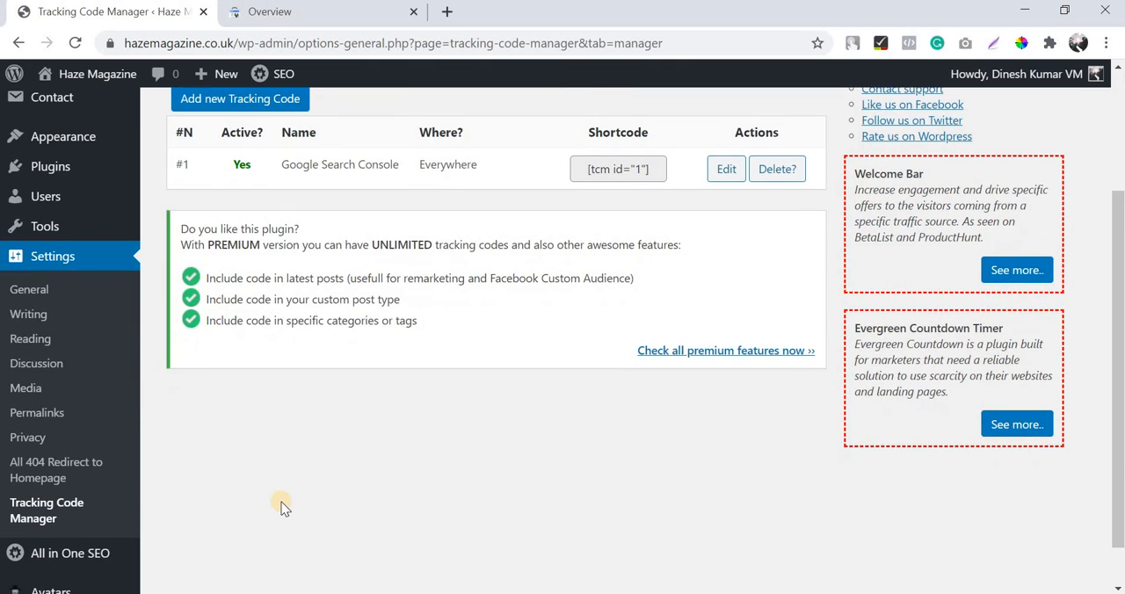
scroll(282, 507, "up", 1)
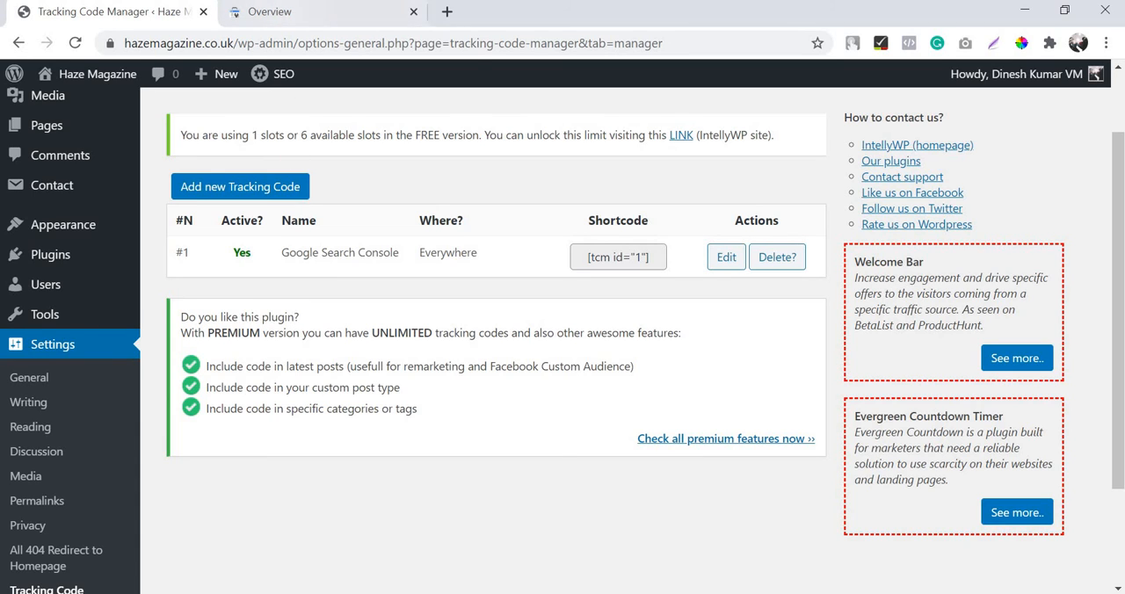
scroll(211, 127, "down", 1)
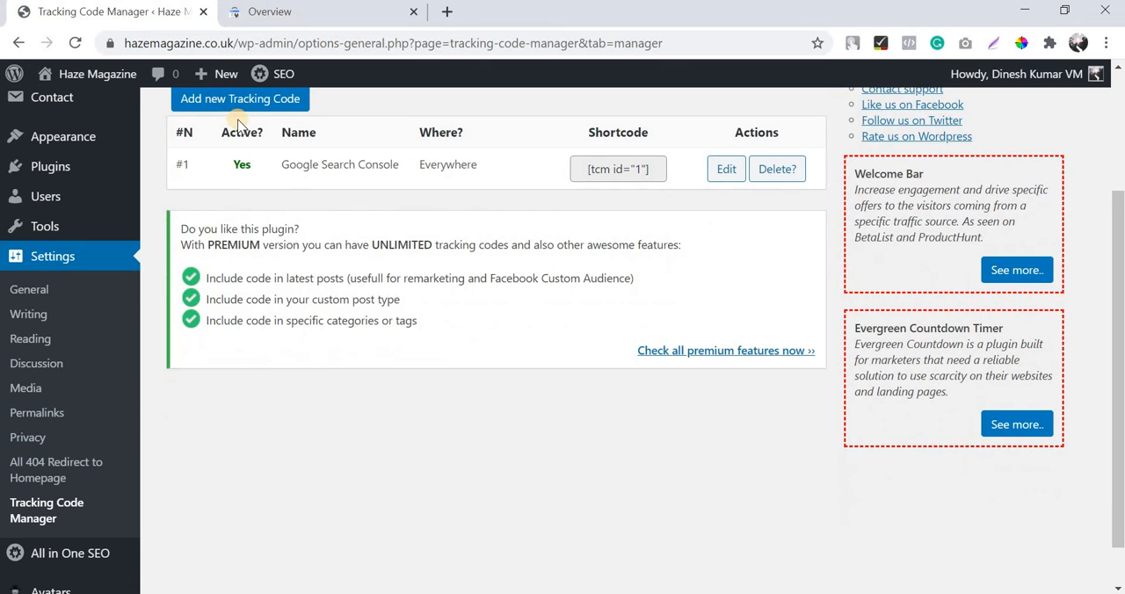
scroll(161, 246, "up", 1)
scroll(160, 246, "down", 2)
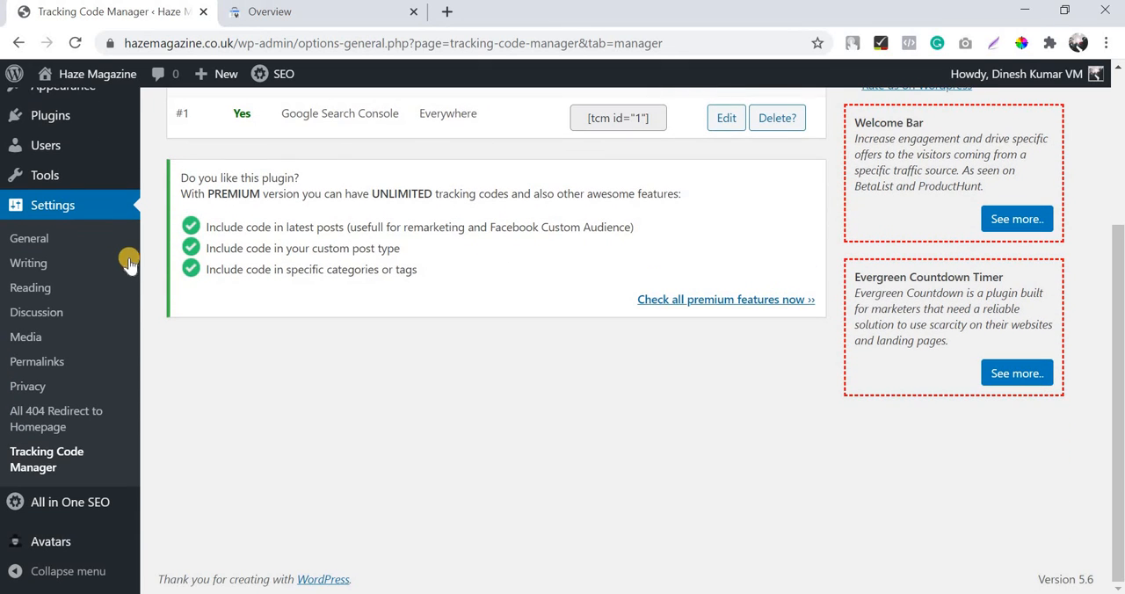
Step: Switch to Google Search Console and look over the Haze Magazine property's overview, property list and available report sections
left_click(251, 11)
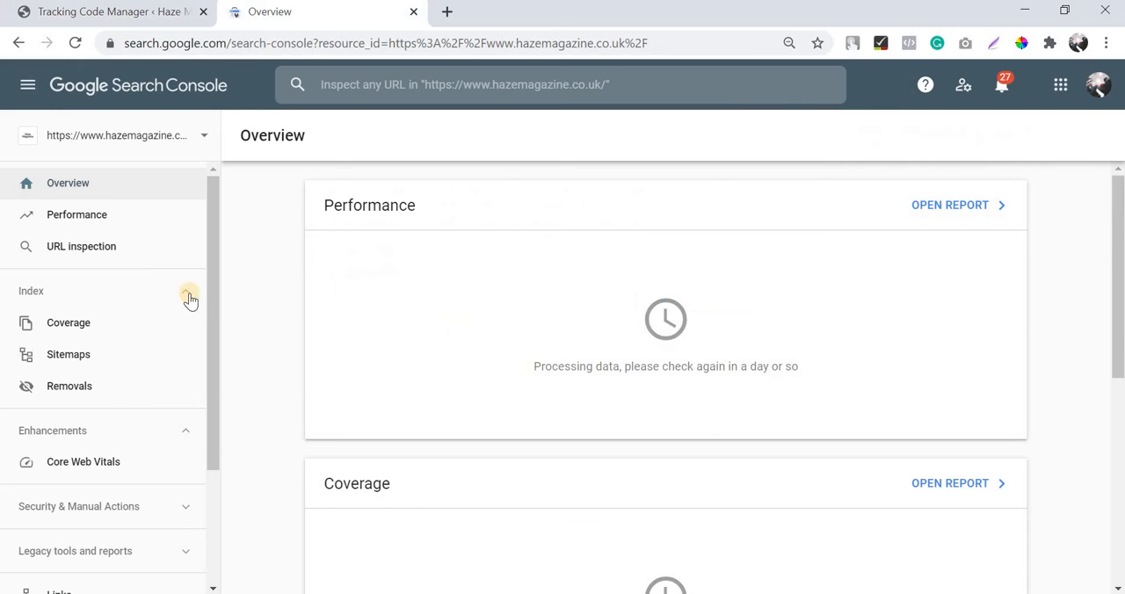
scroll(190, 300, "down", 2)
left_click(167, 147)
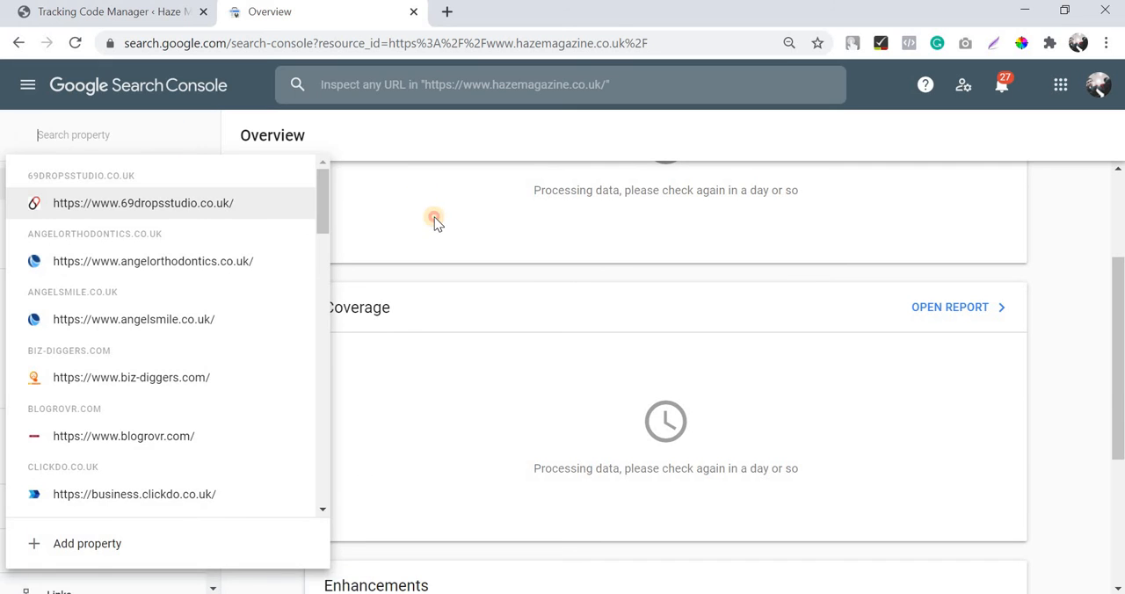
left_click(434, 217)
scroll(215, 281, "down", 3)
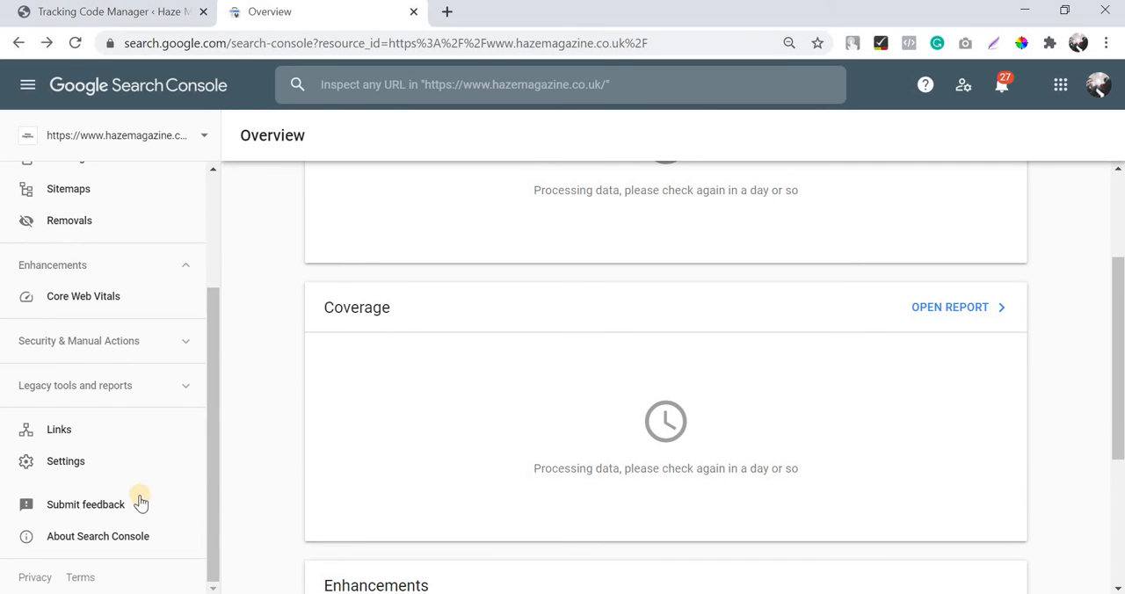
left_click(118, 428)
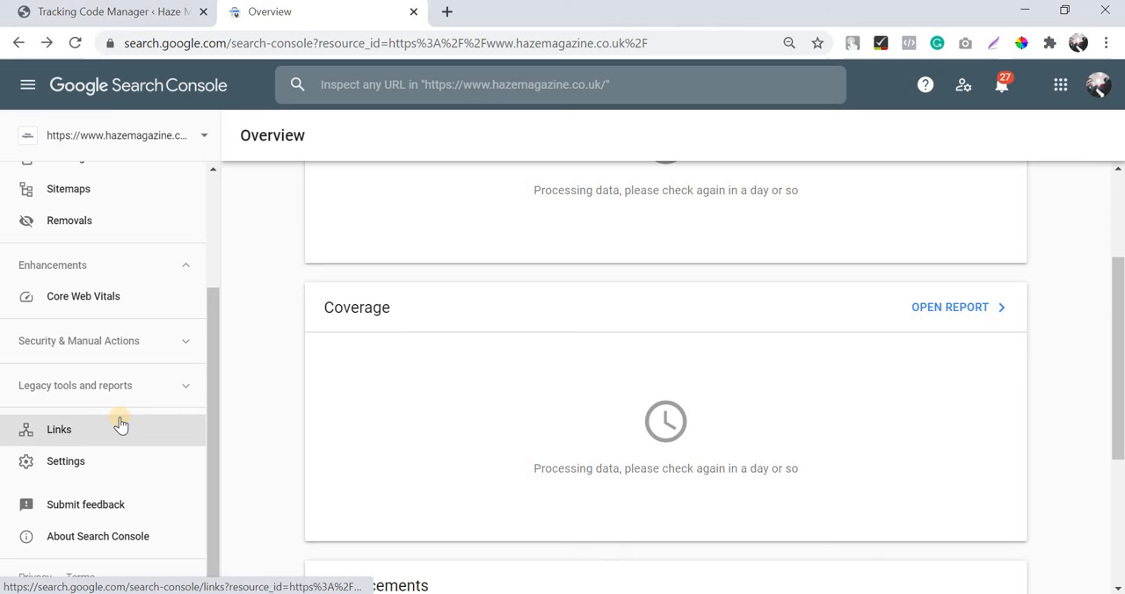
Step: Return to WordPress, open the Haze Magazine homepage in a separate browser tab and switch to it
left_click(109, 11)
middle_click(91, 102)
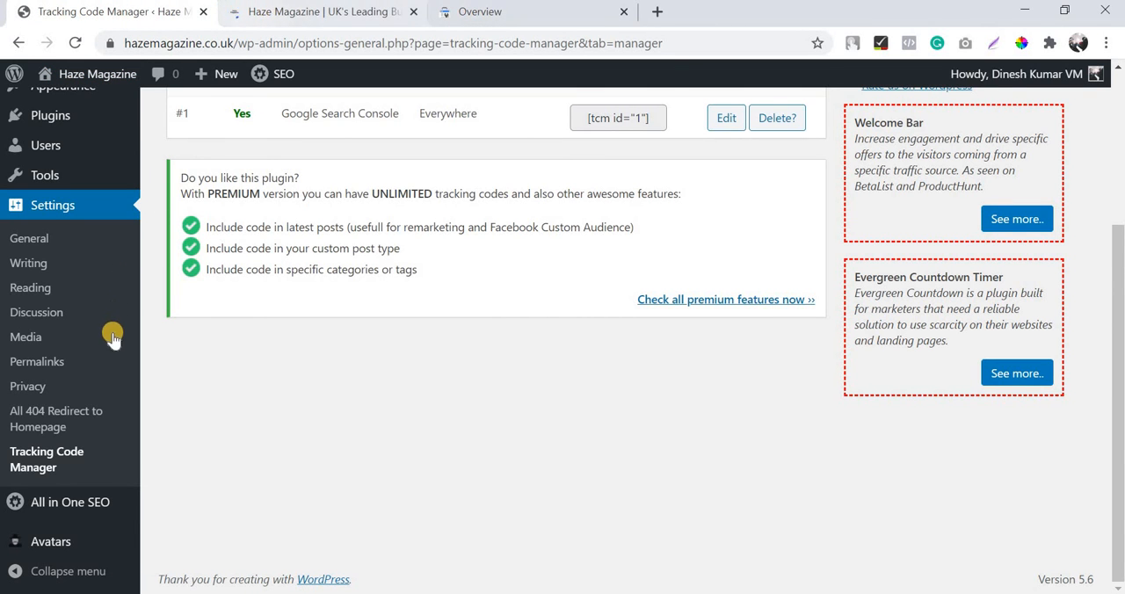
mouse_move(81, 499)
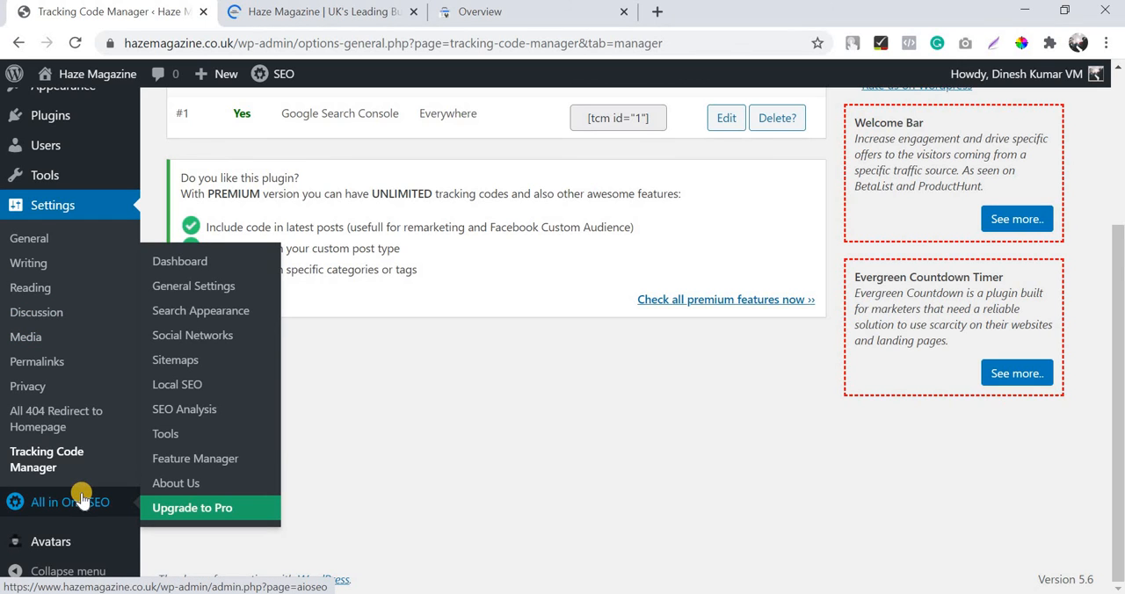
left_click(278, 12)
left_click(270, 37)
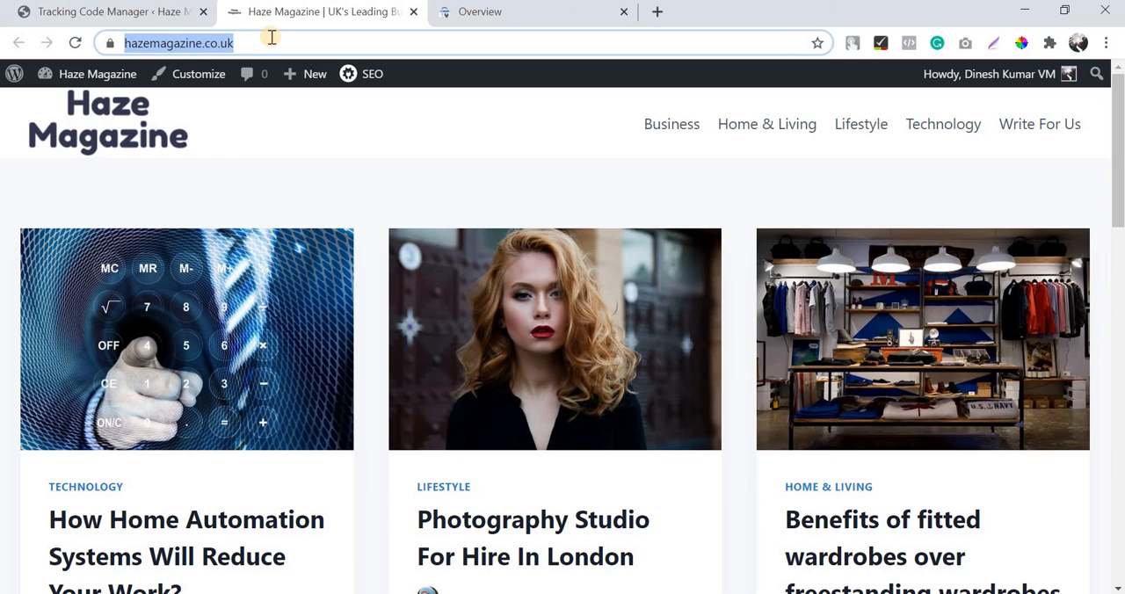
key("End")
type("site")
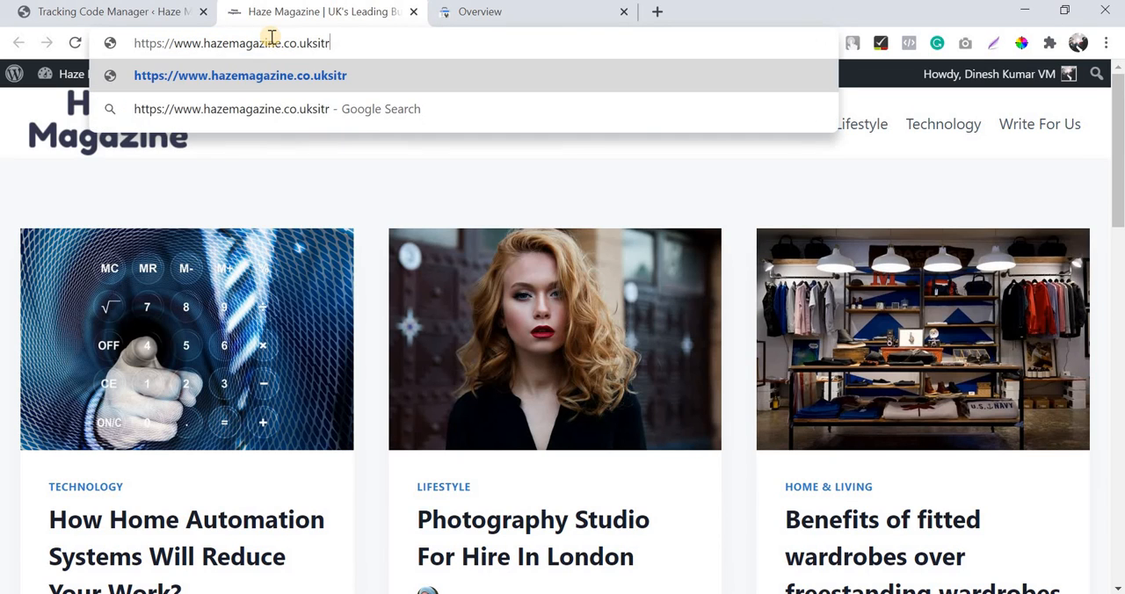
key("BackSpace")
key("BackSpace")
key("BackSpace")
key("BackSpace")
type("/")
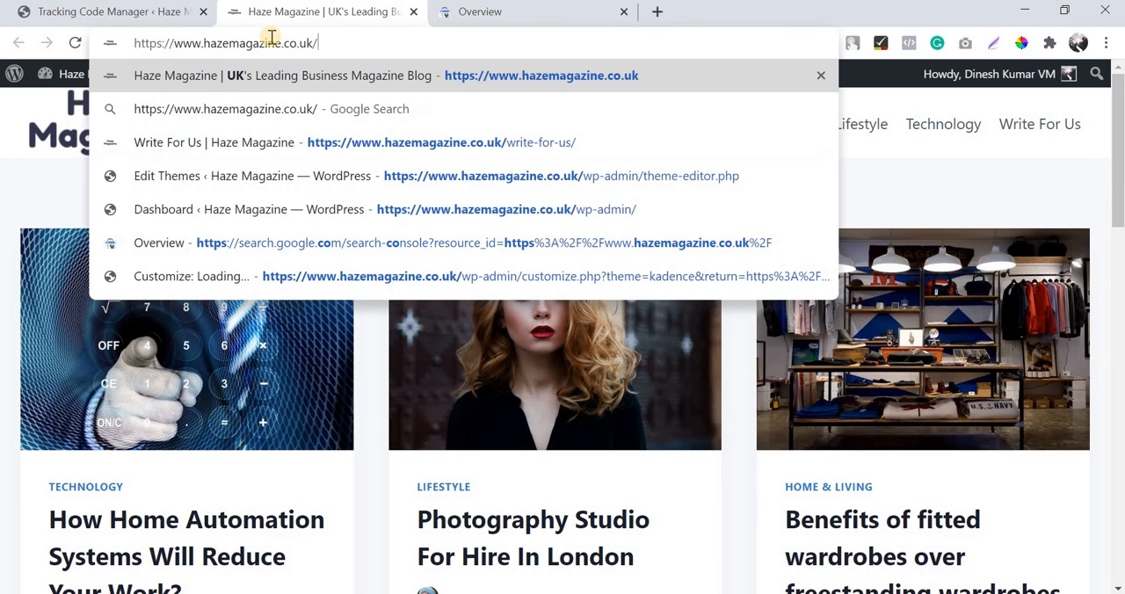
type("sitemap")
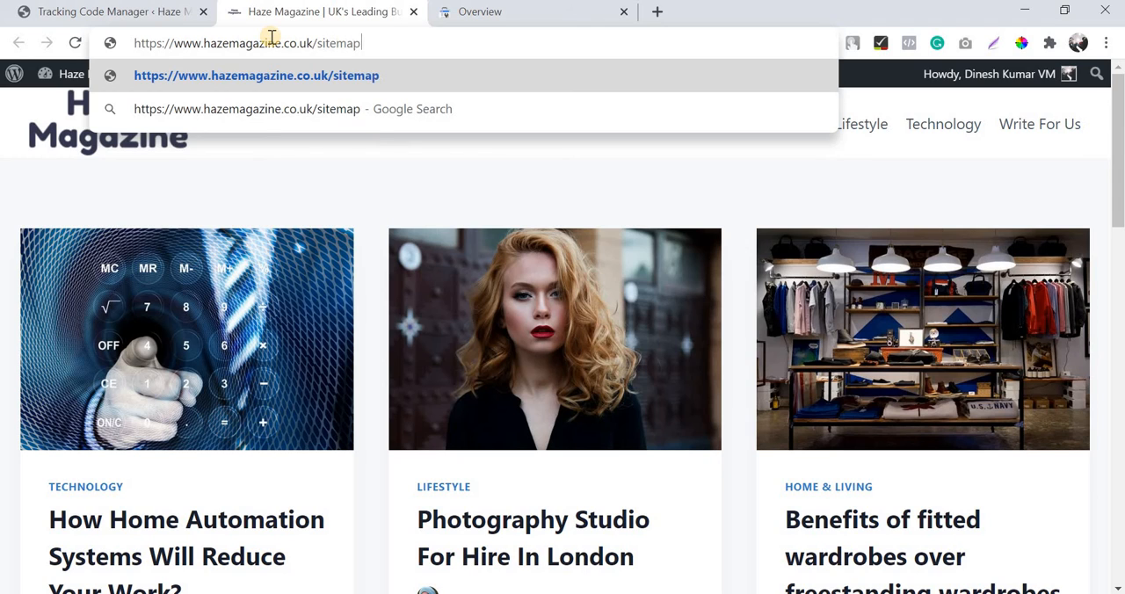
type(".xml")
key("Return")
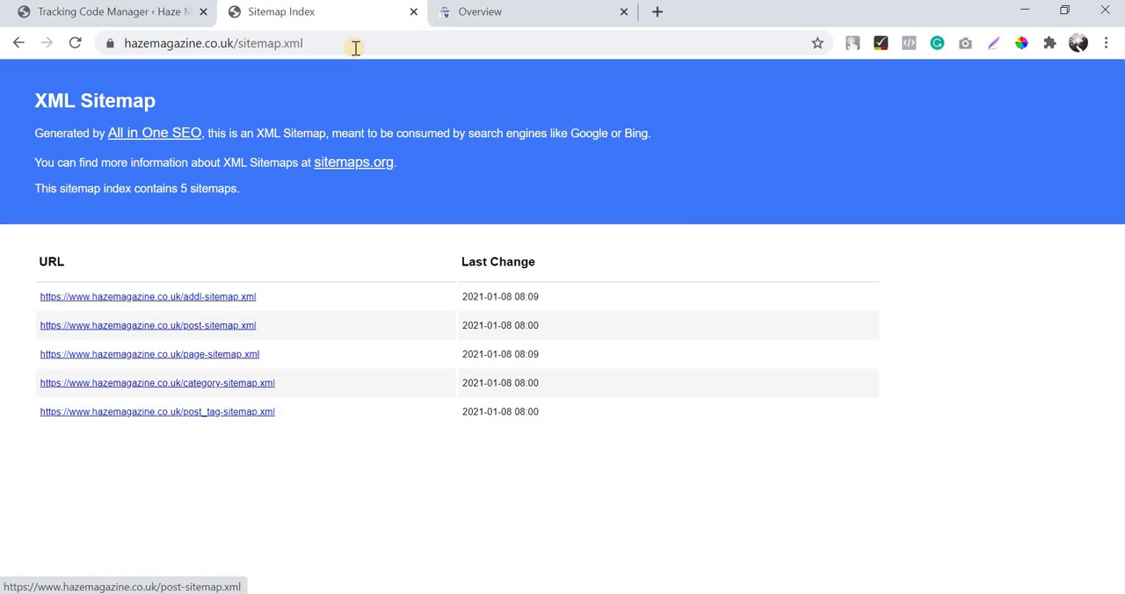
left_click_drag(301, 44, 236, 44)
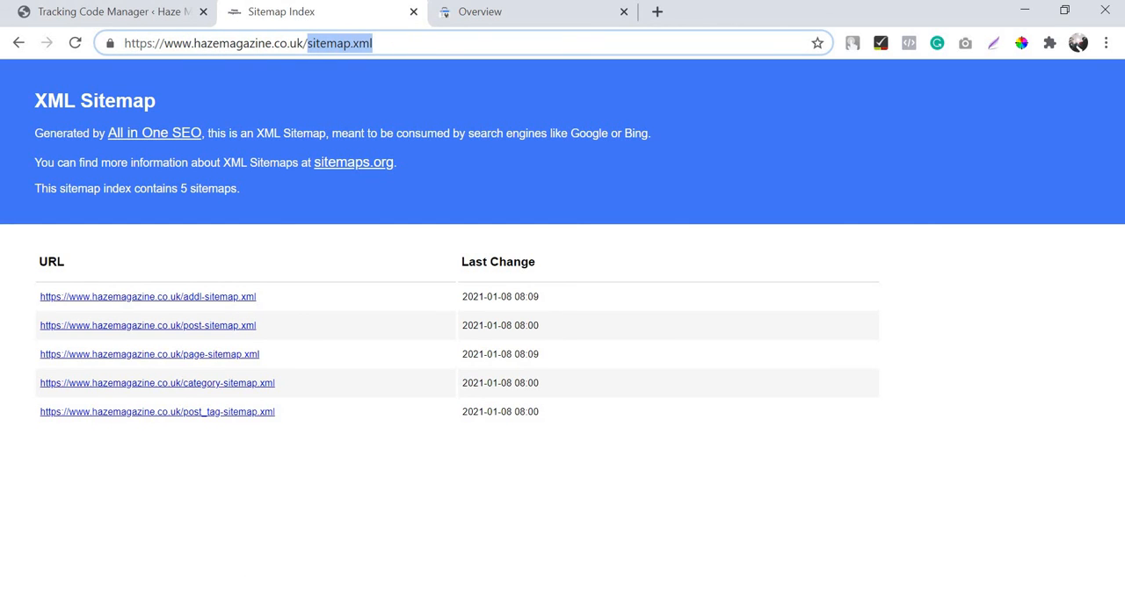
Step: In Search Console's Sitemaps section, submit sitemap.xml as a new sitemap and dismiss the confirmation
left_click(489, 16)
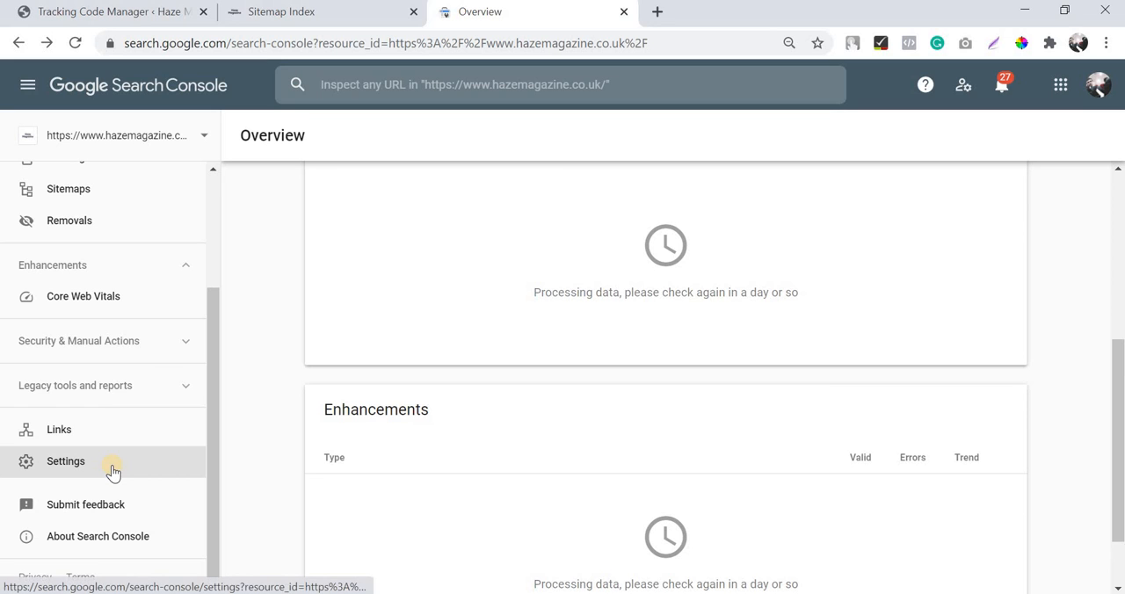
left_click(116, 214)
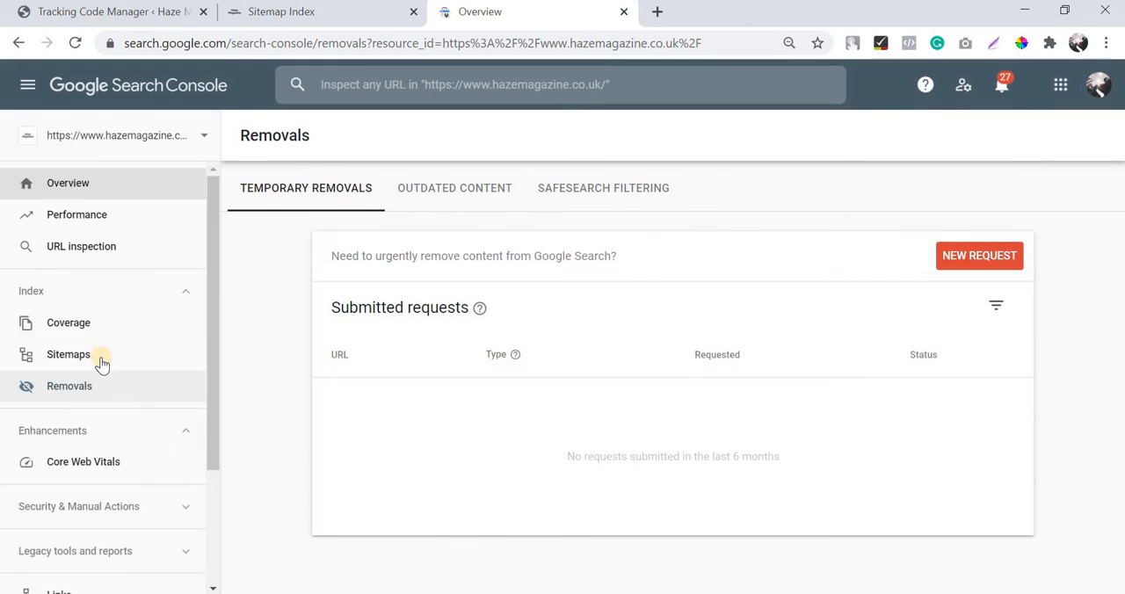
left_click(95, 356)
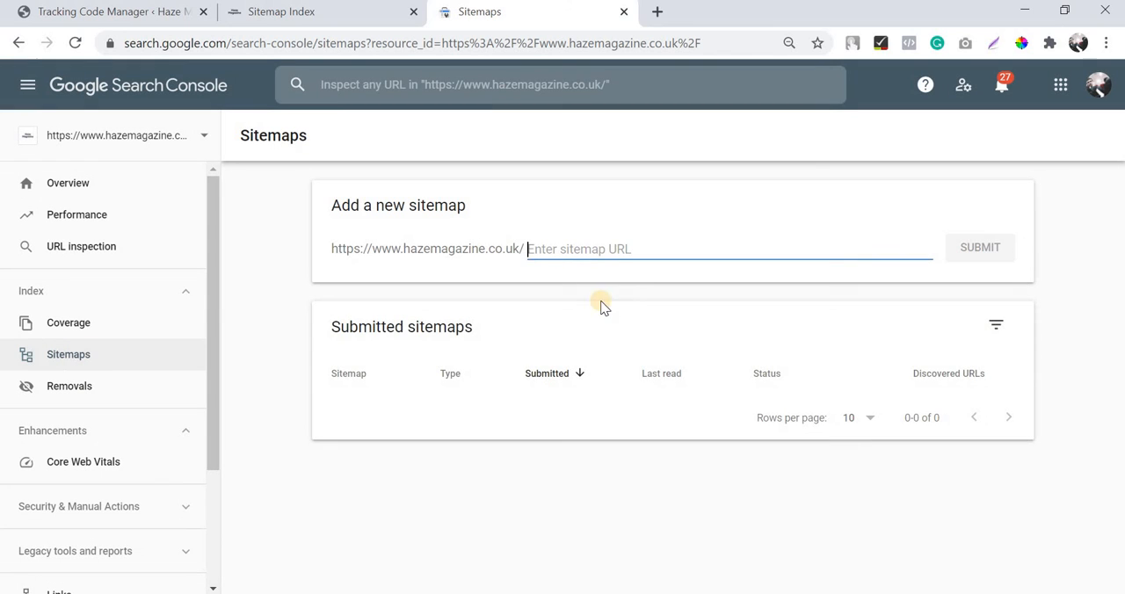
type("sitemap")
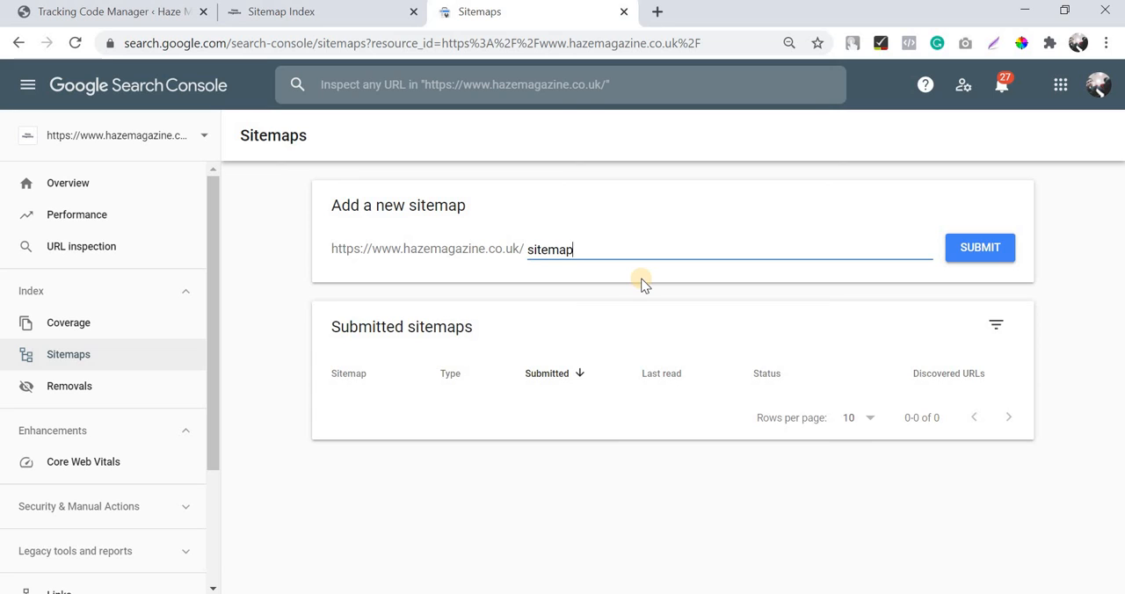
type(".xml")
left_click(970, 254)
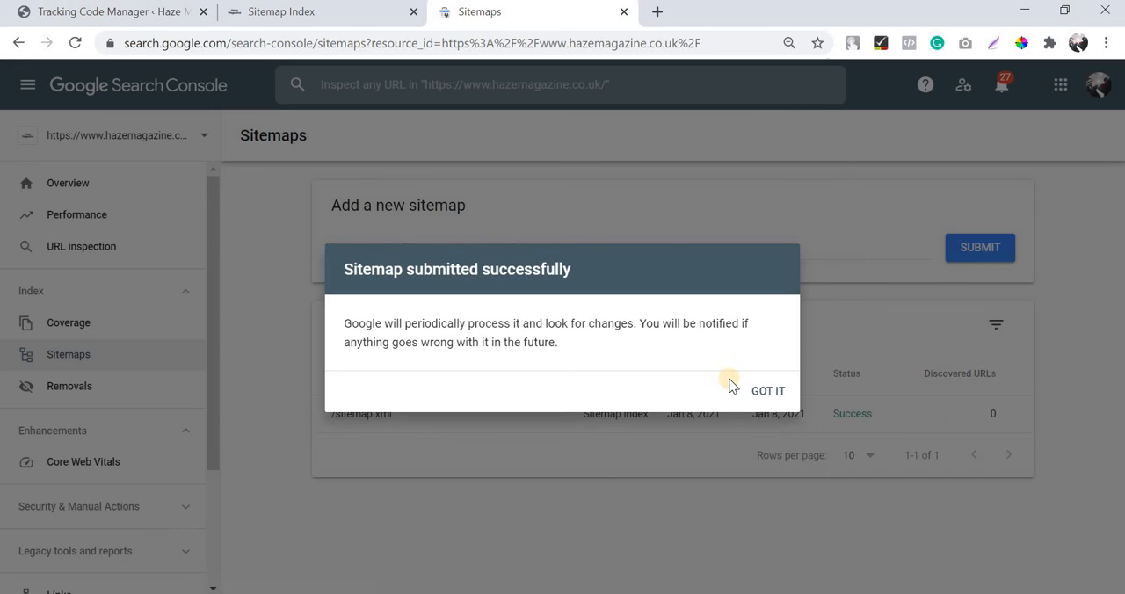
left_click(762, 396)
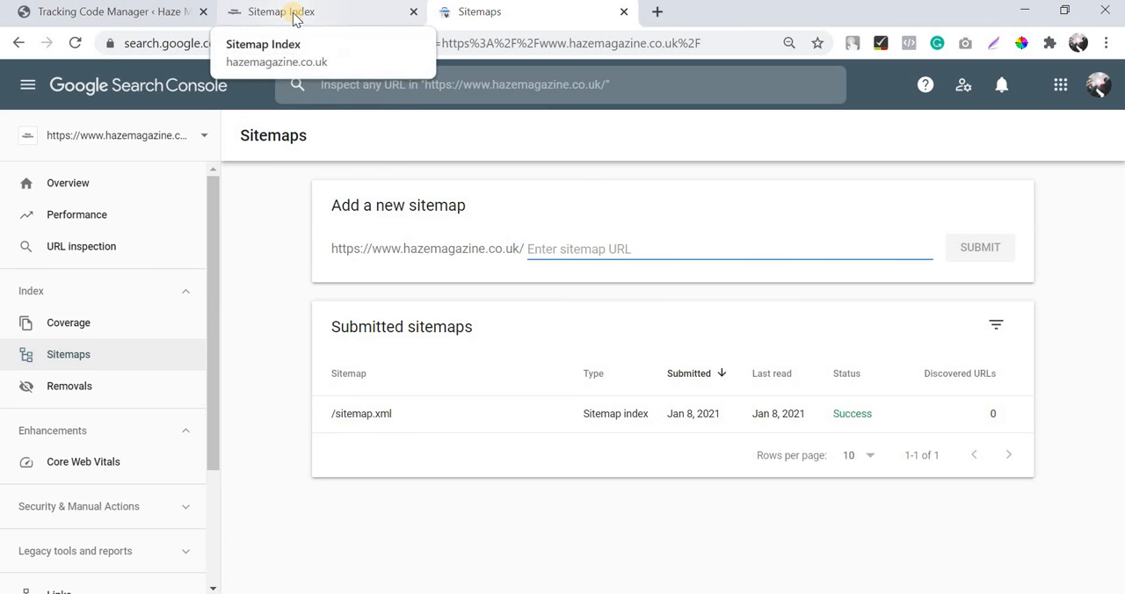
Step: Return to the WordPress Tracking Code Manager page and look over its list of tracking codes
left_click(259, 19)
left_click(127, 8)
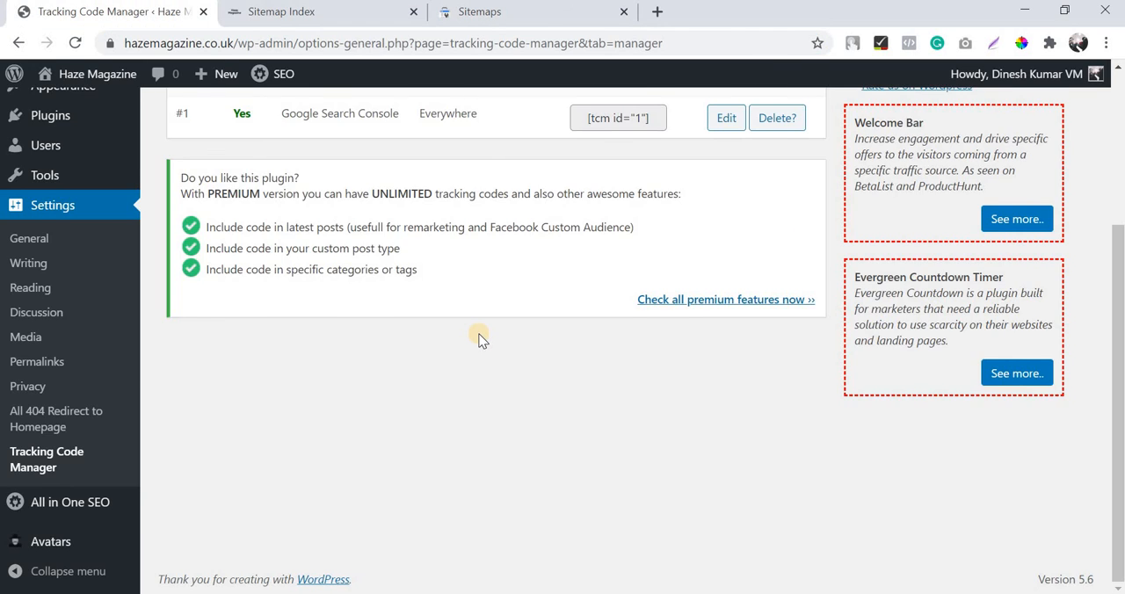
scroll(478, 340, "up", 3)
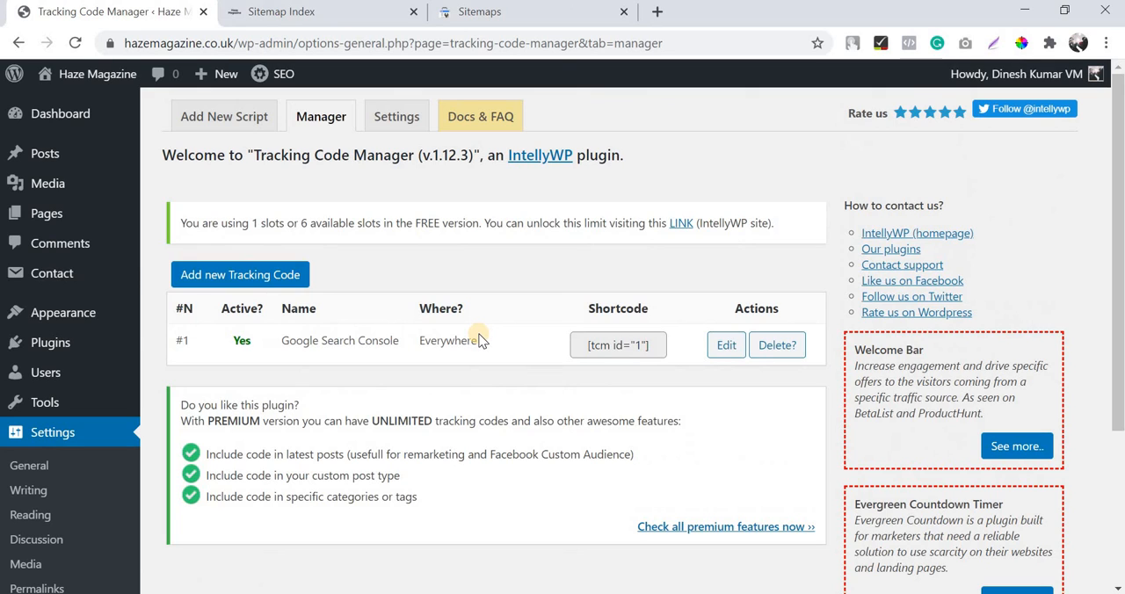